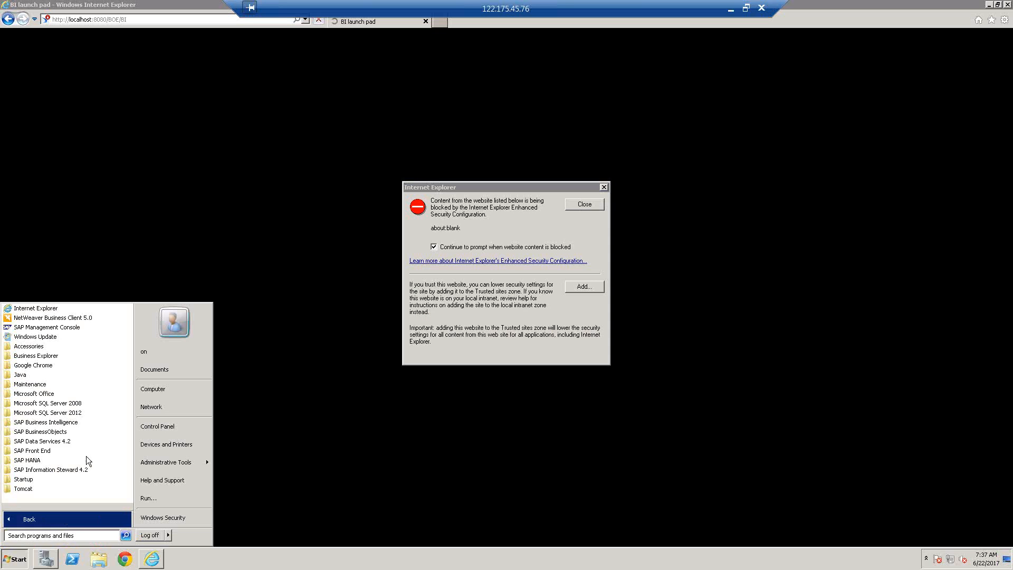
Examine the installed SAP Business Intelligence programs, including the BI platform 4 client tools, Dashboards 4, Design Studio, Crystal Reports 2013 and Lumira.
left_click(77, 422)
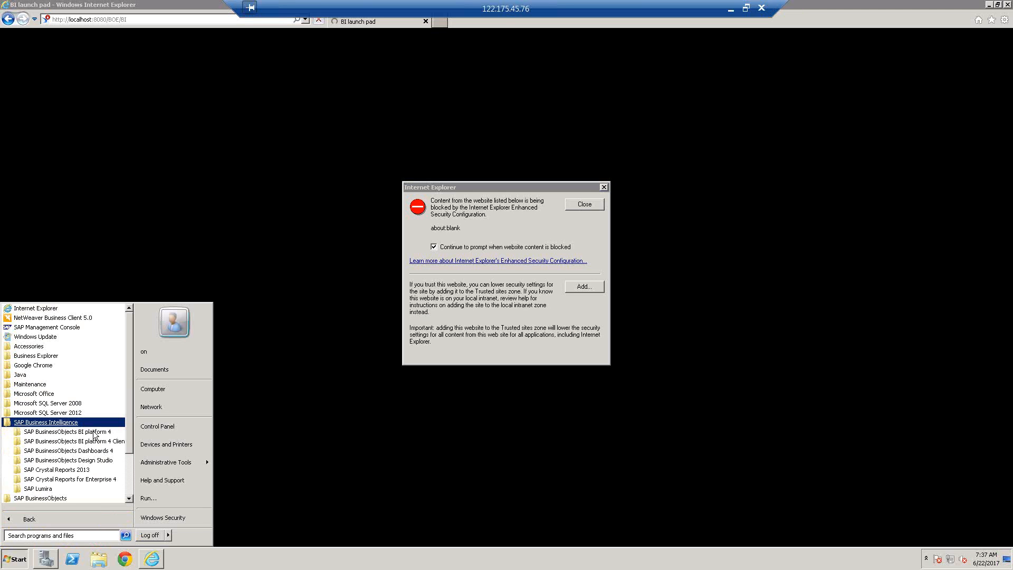
left_click(92, 432)
left_click(93, 432)
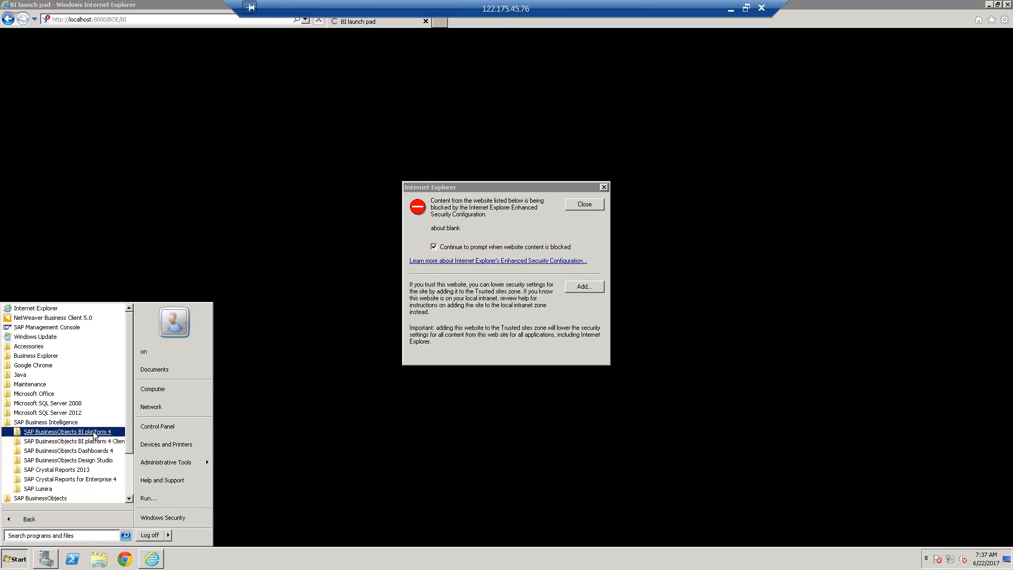
left_click(97, 443)
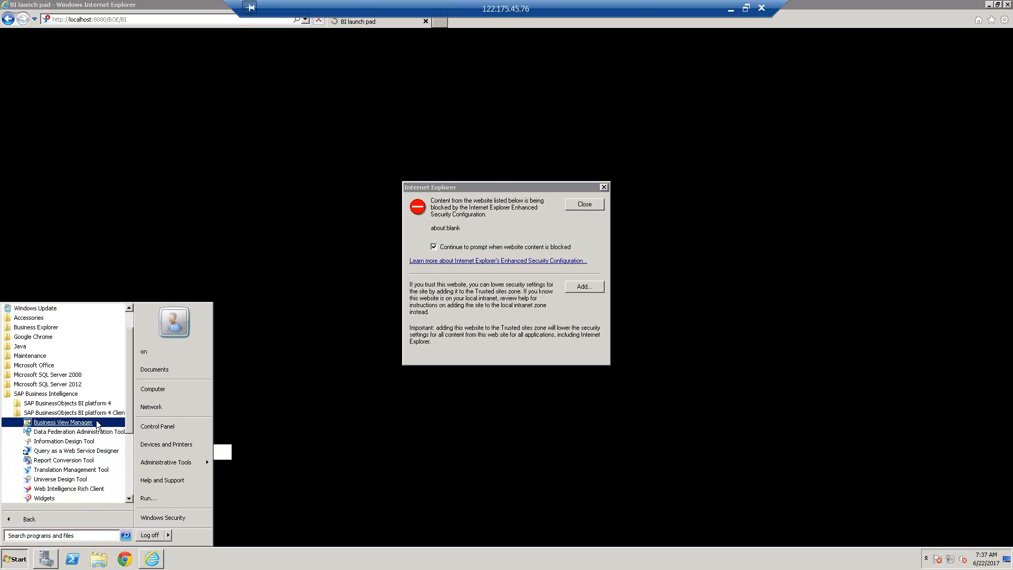
left_click(74, 413)
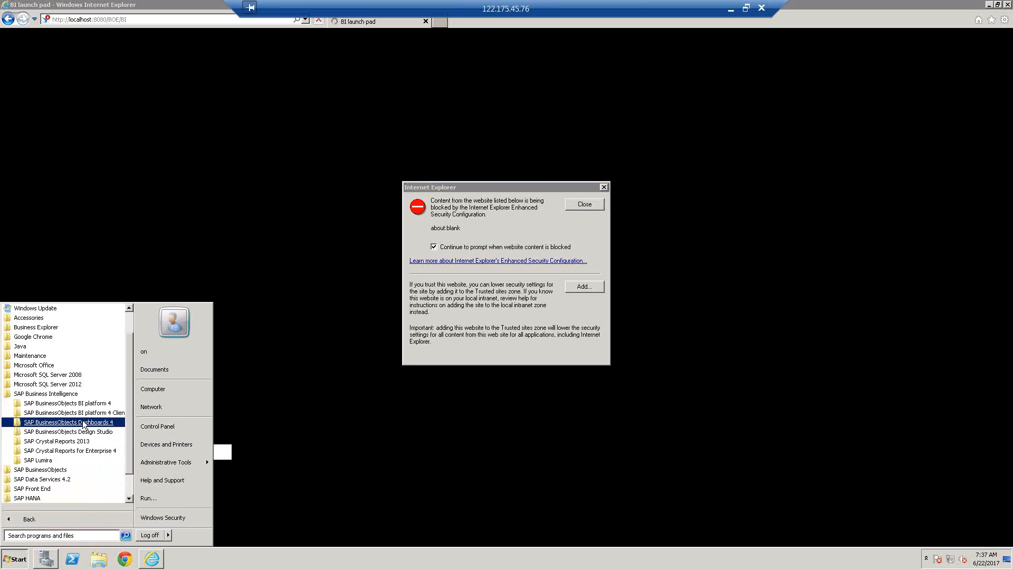
left_click(85, 424)
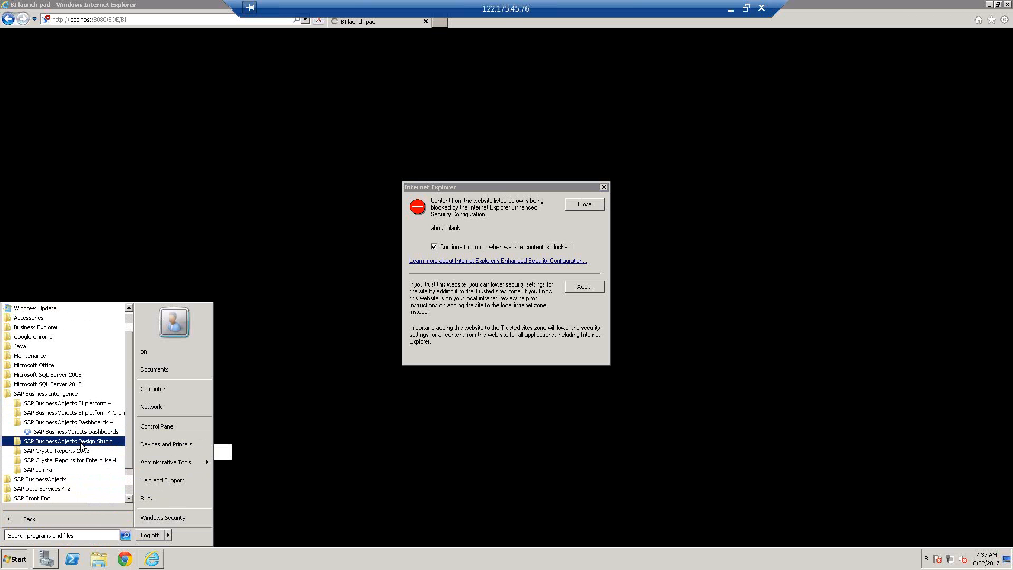
left_click(82, 443)
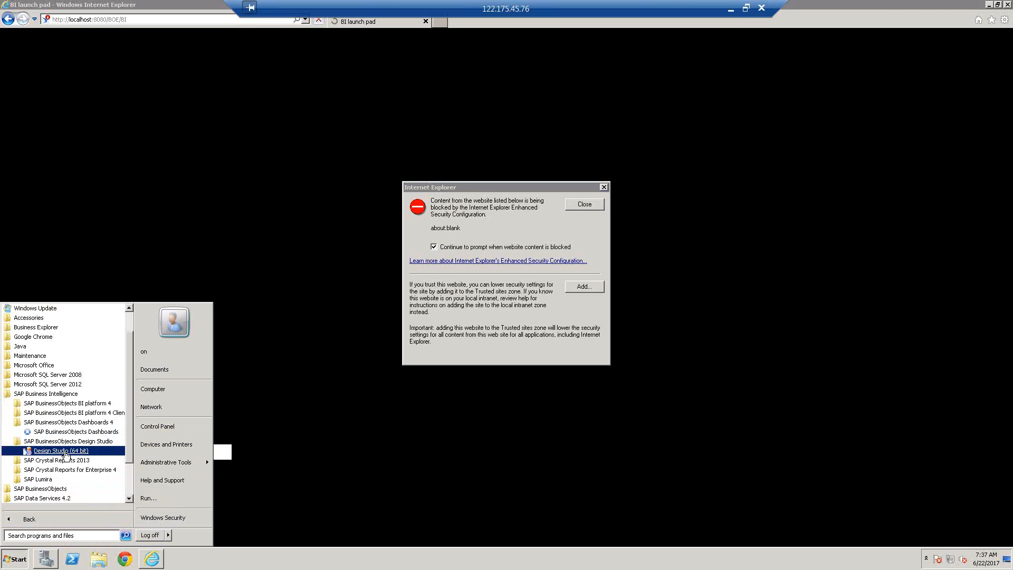
left_click(69, 460)
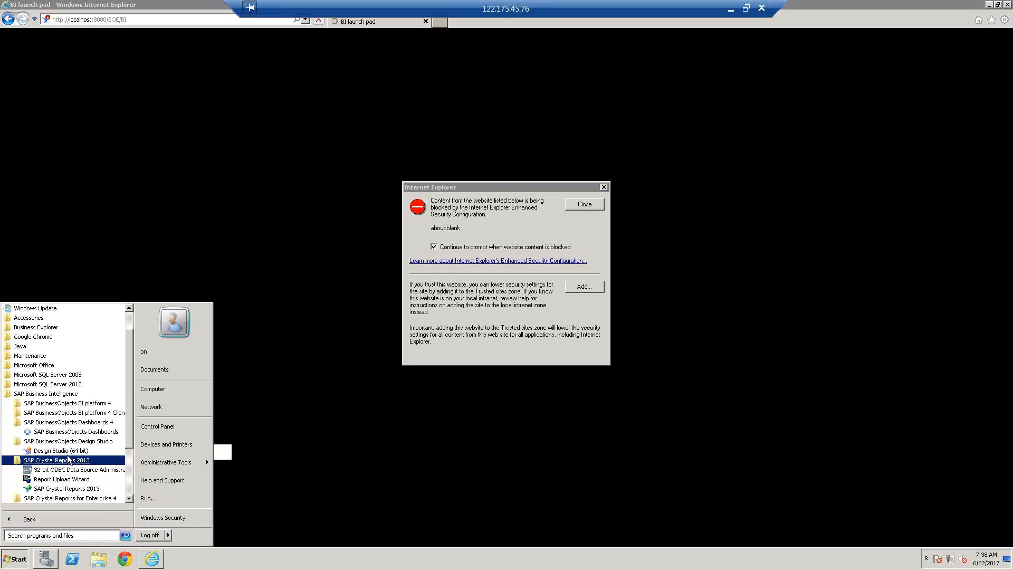
left_click(69, 460)
left_click(42, 477)
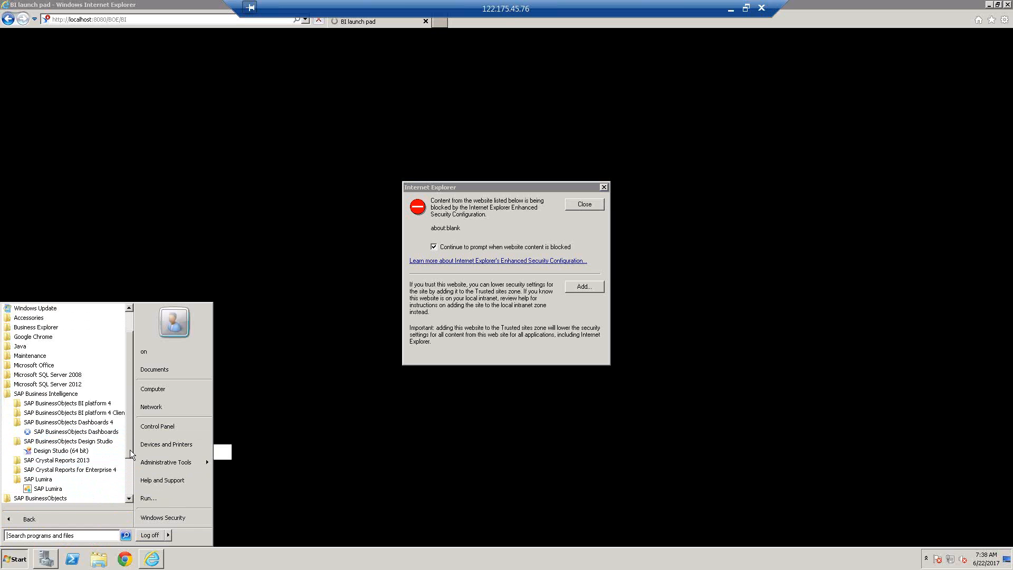
scroll(130, 450, "down", 3)
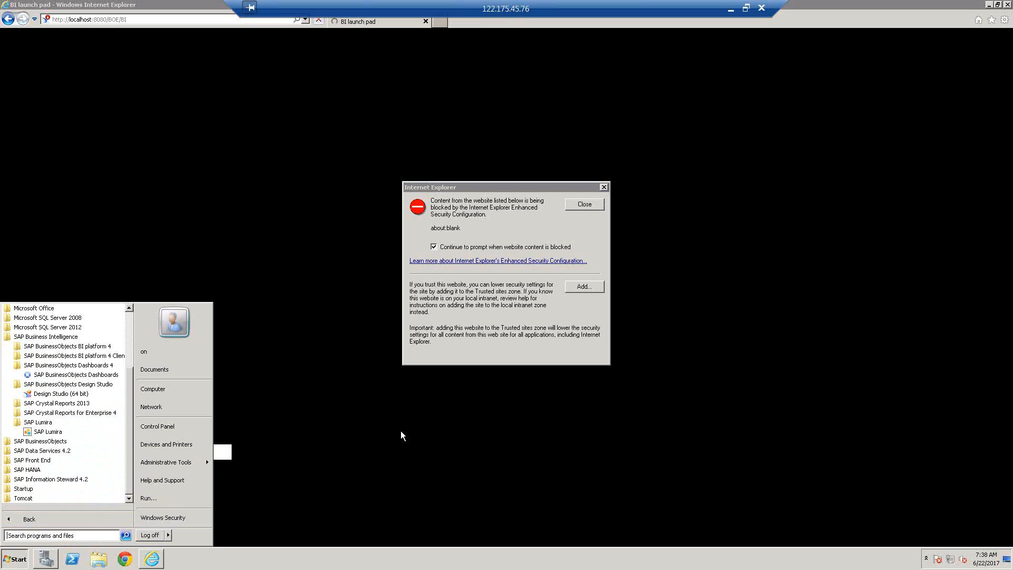
Dismiss the blocked-content warning and close the BI launch pad browser window.
left_click(579, 206)
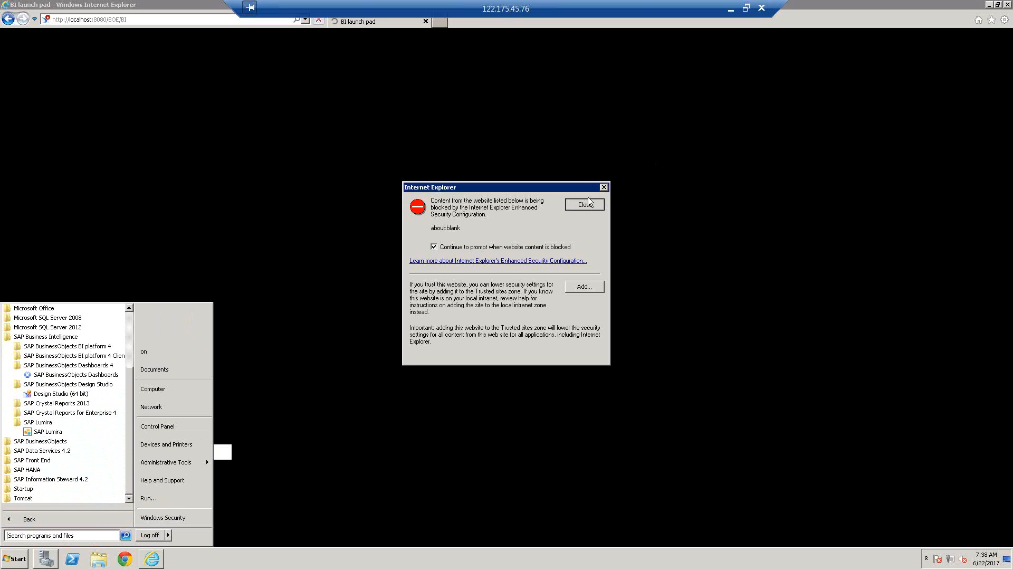
left_click(588, 200)
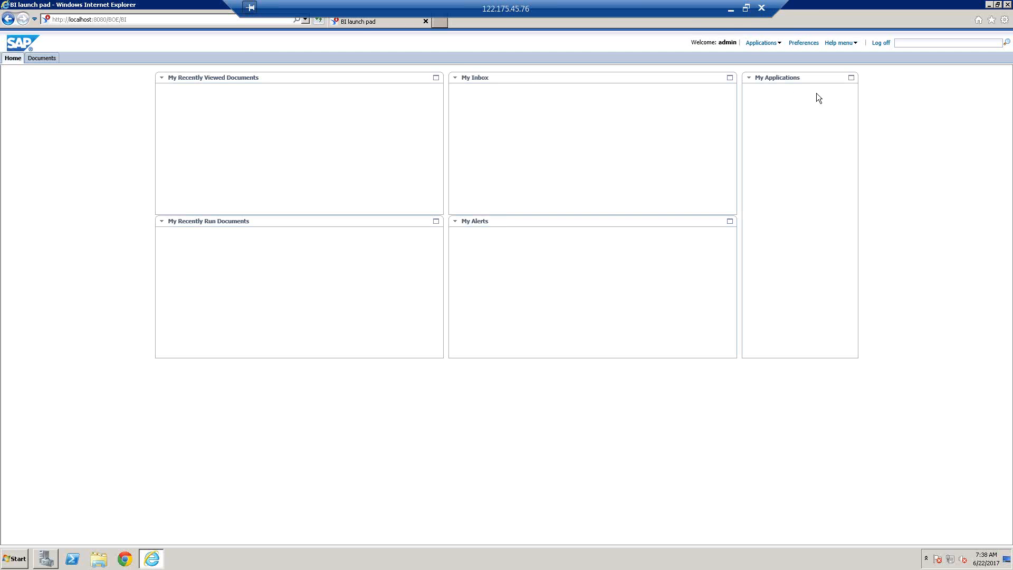
double_click(818, 8)
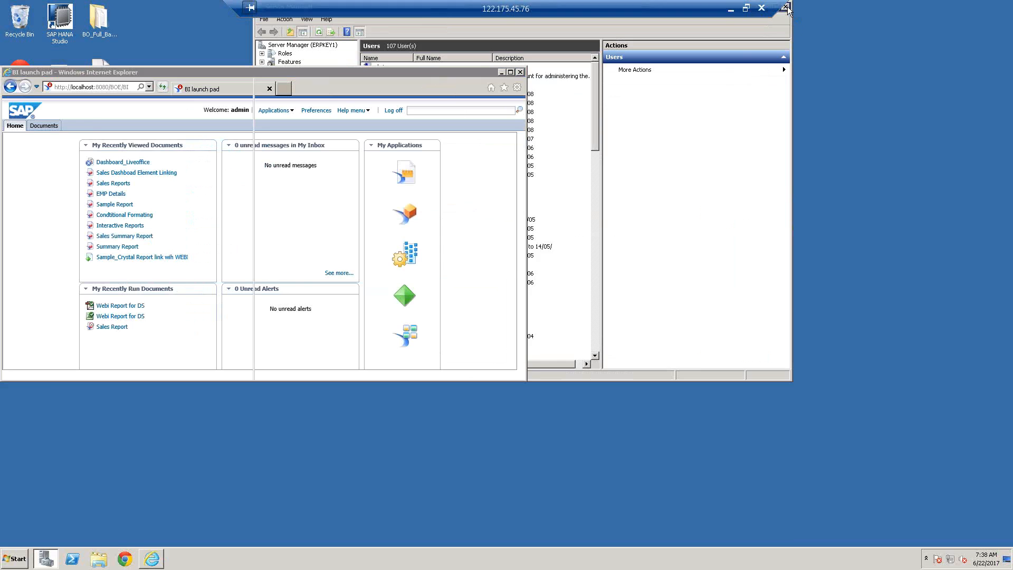
left_click(521, 72)
Locate the SAP HANA Studio and SAP Logon desktop shortcuts, and SQL Server Management Studio among the Microsoft SQL Server 2012 programs.
left_click(60, 32)
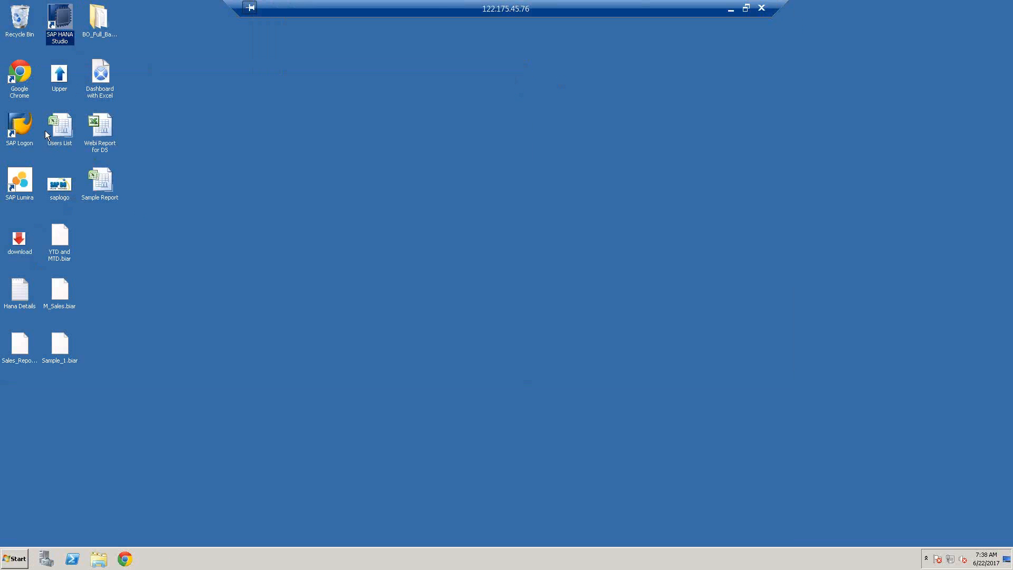
left_click(18, 137)
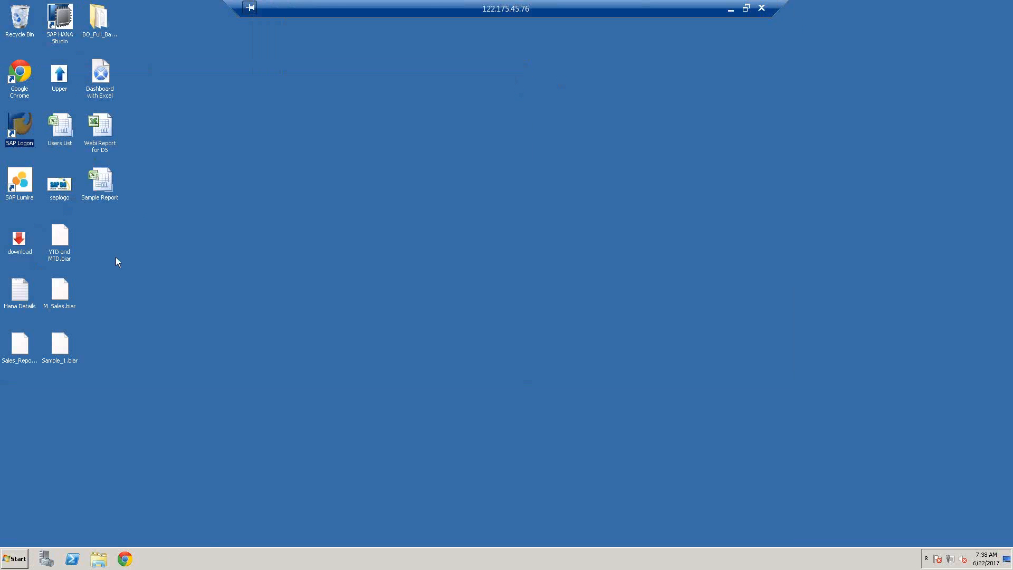
left_click(19, 563)
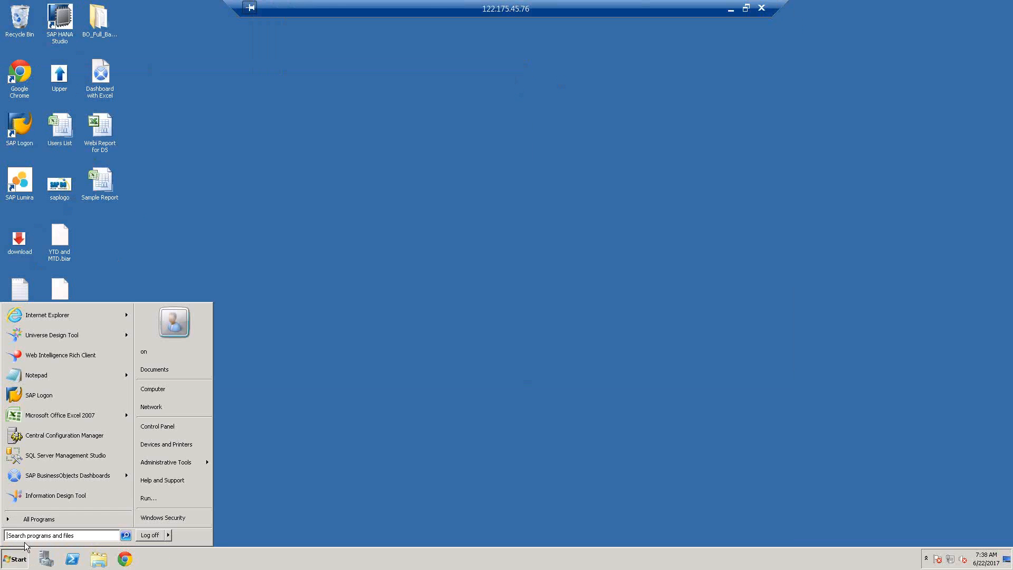
left_click(52, 521)
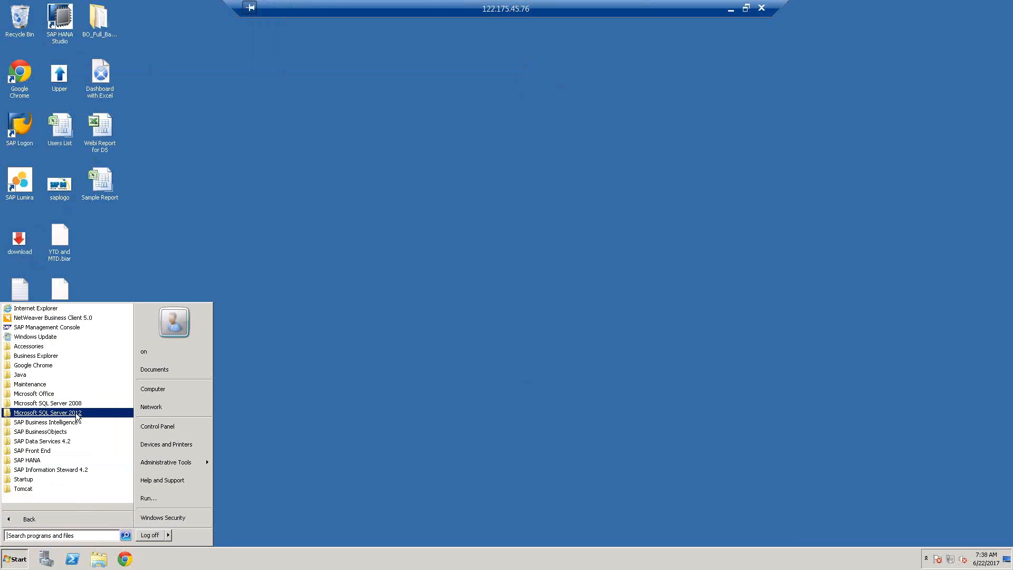
left_click(77, 415)
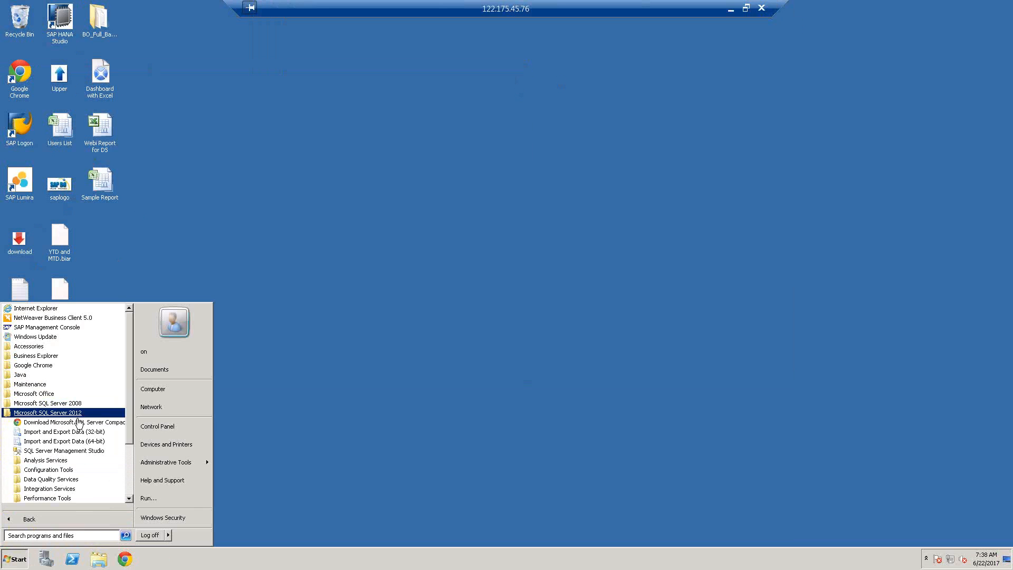
left_click(93, 452)
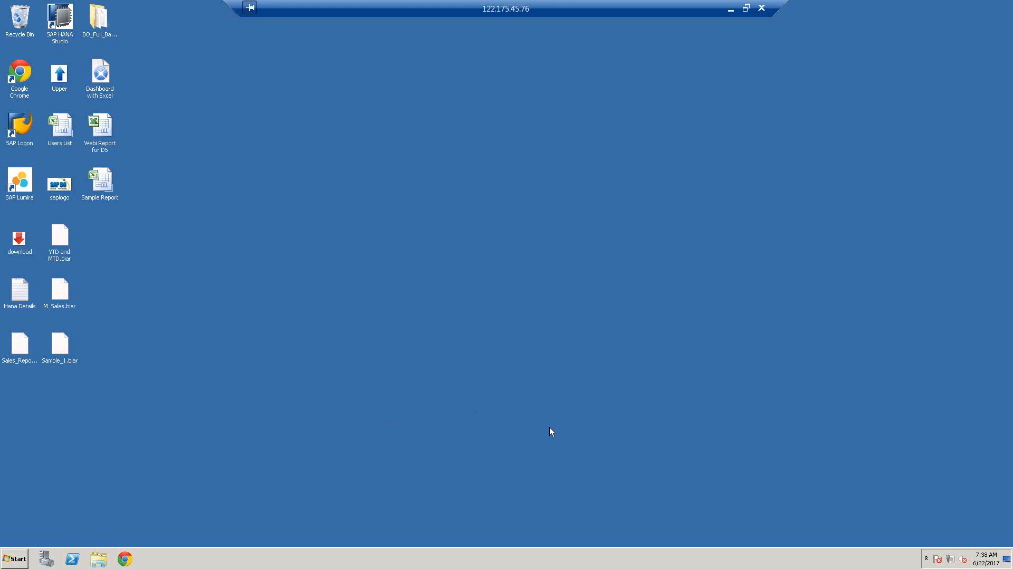
Minimize the remote desktop session and add a new line below the "SAP HANA /BW BO" note in Paint.
left_click(731, 9)
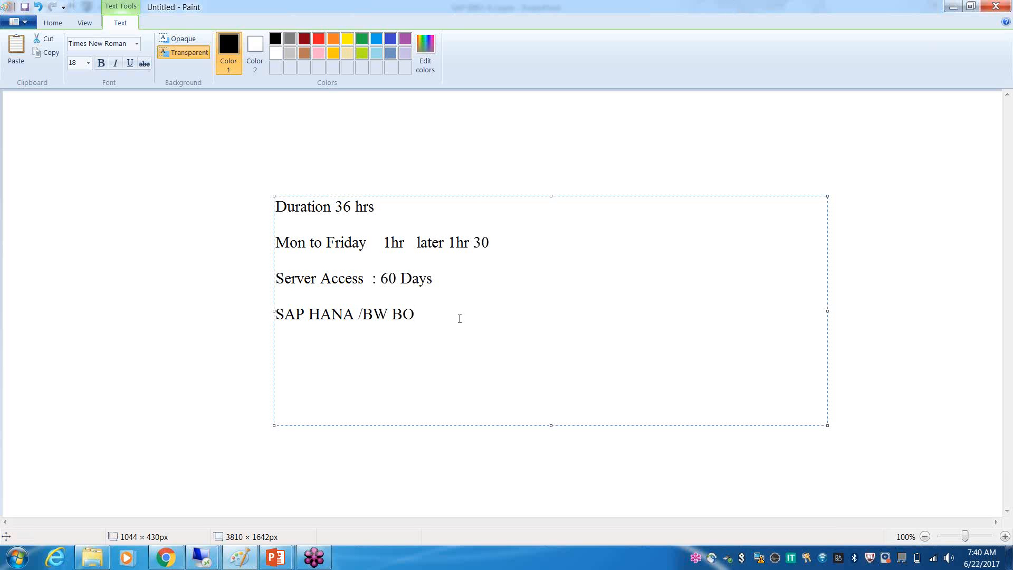
key("Return")
Switch to Windows Explorer and open the IMP Project Info folder inside the SAP BOBJ Project folder.
left_click(91, 557)
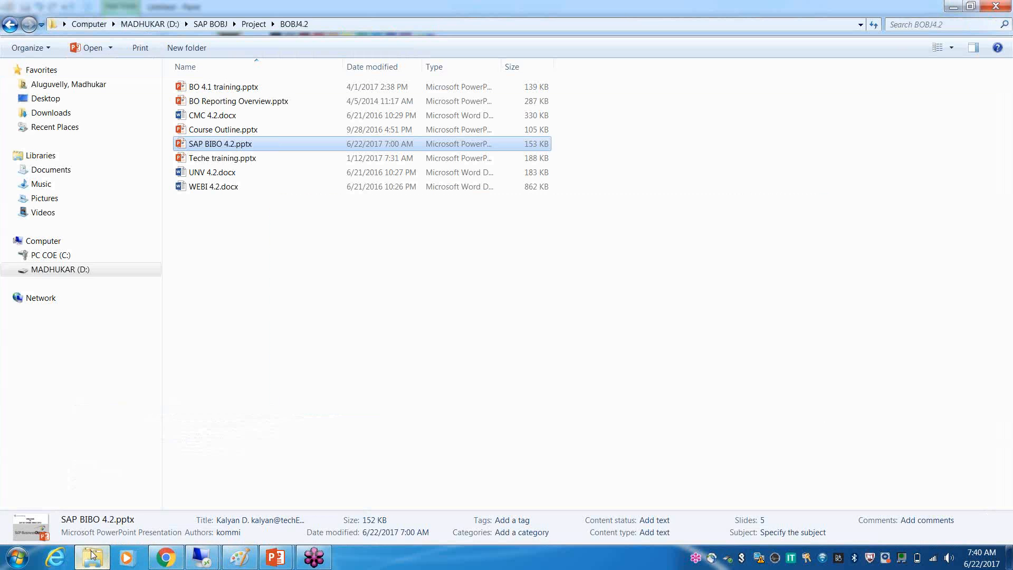
left_click(10, 24)
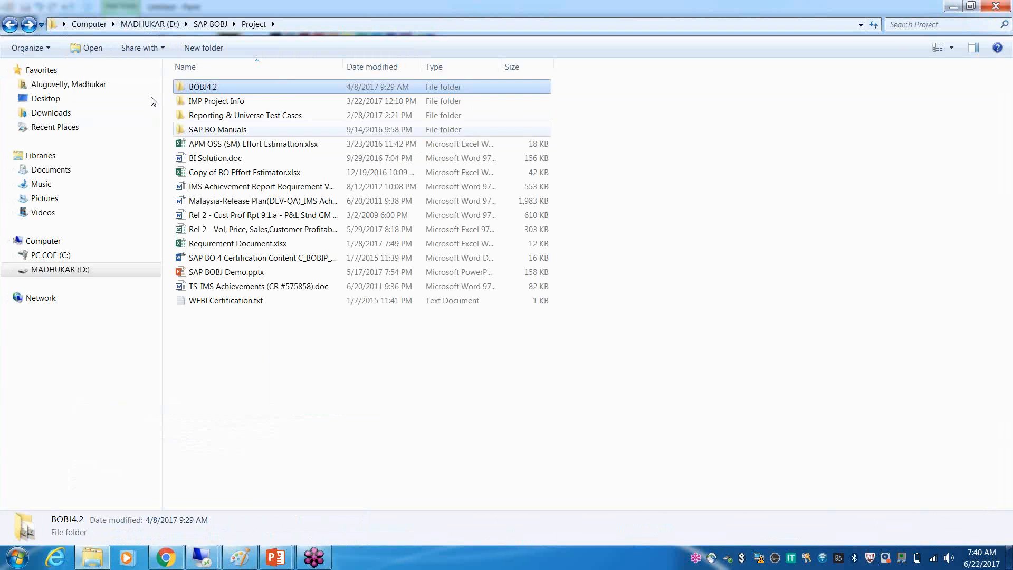
left_click(217, 103)
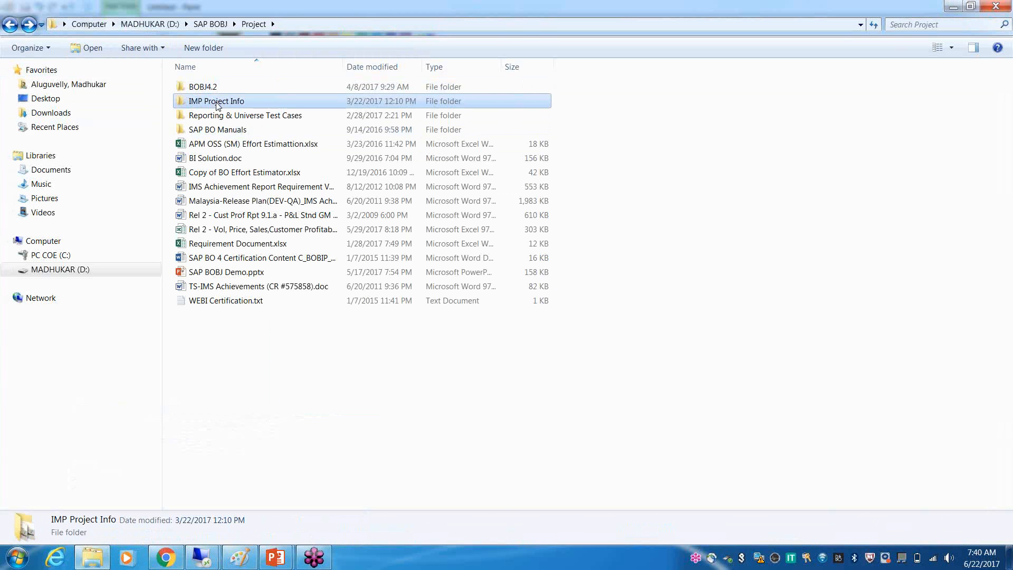
double_click(217, 103)
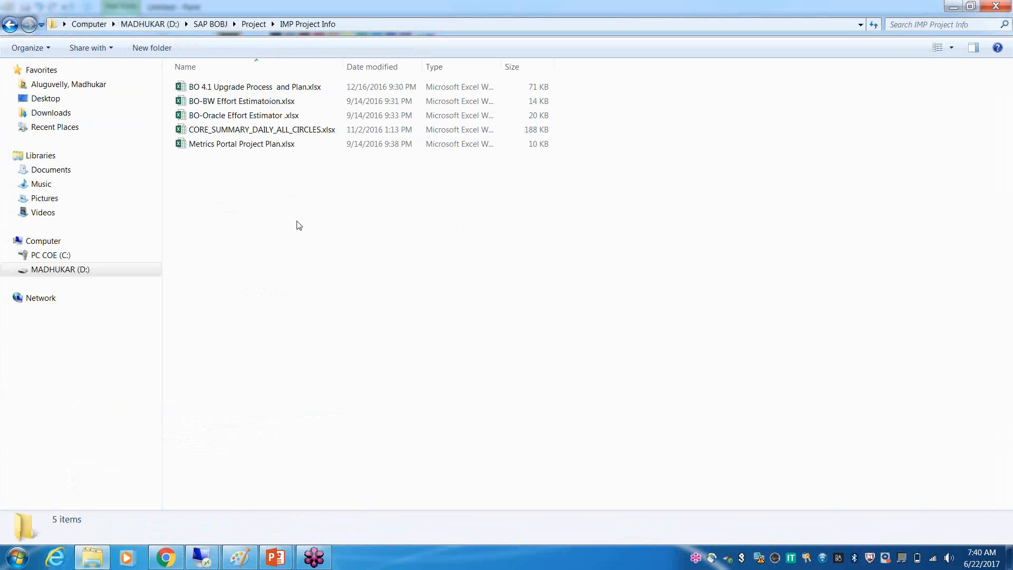
Open Metrics Portal Project Plan.xlsx to view its high-level activities and owners, and close the workbook.
left_click(278, 150)
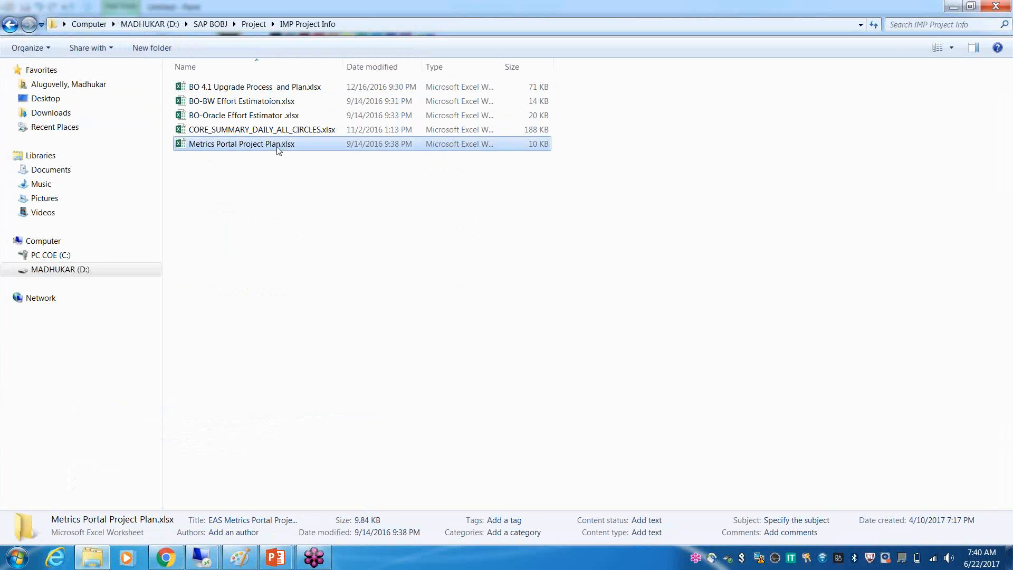
double_click(278, 150)
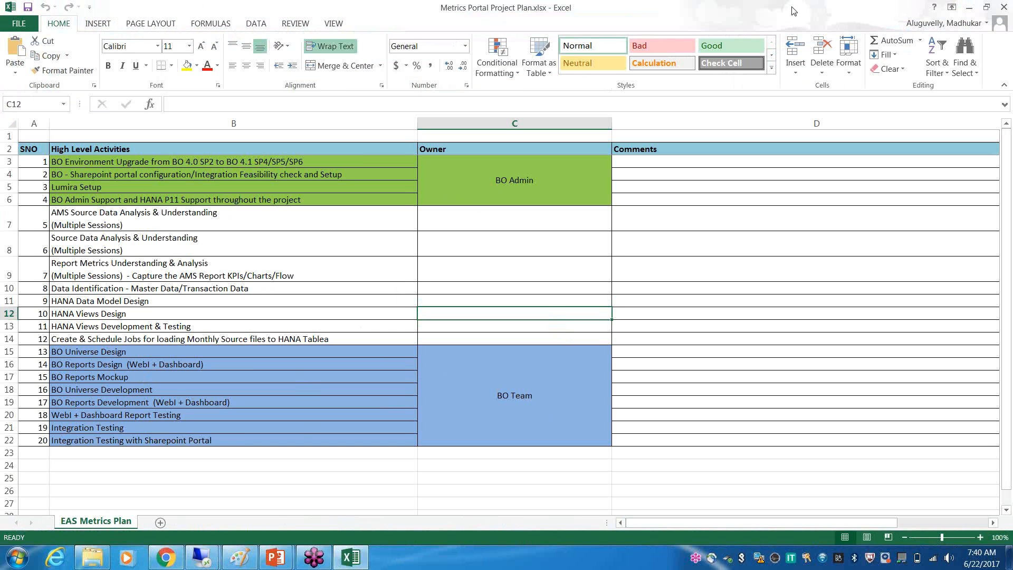
left_click_drag(785, 14, 808, 79)
left_click(807, 78)
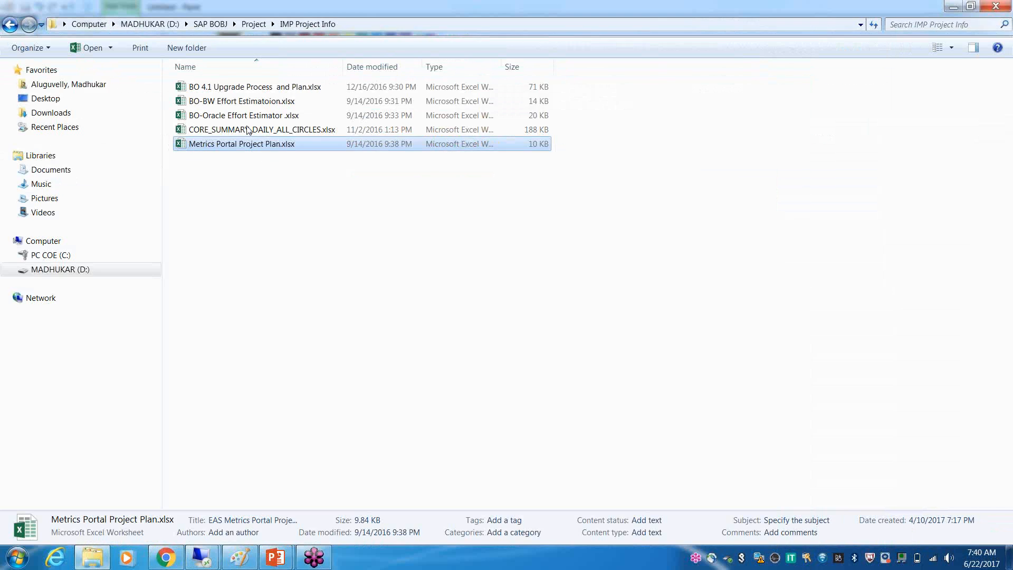
Open BO-BW Effort Estimatoion.xlsx and review the Phase Effort Estimation tasks from BO Installation through the Review section, plus the Assumptions sheet.
left_click(271, 105)
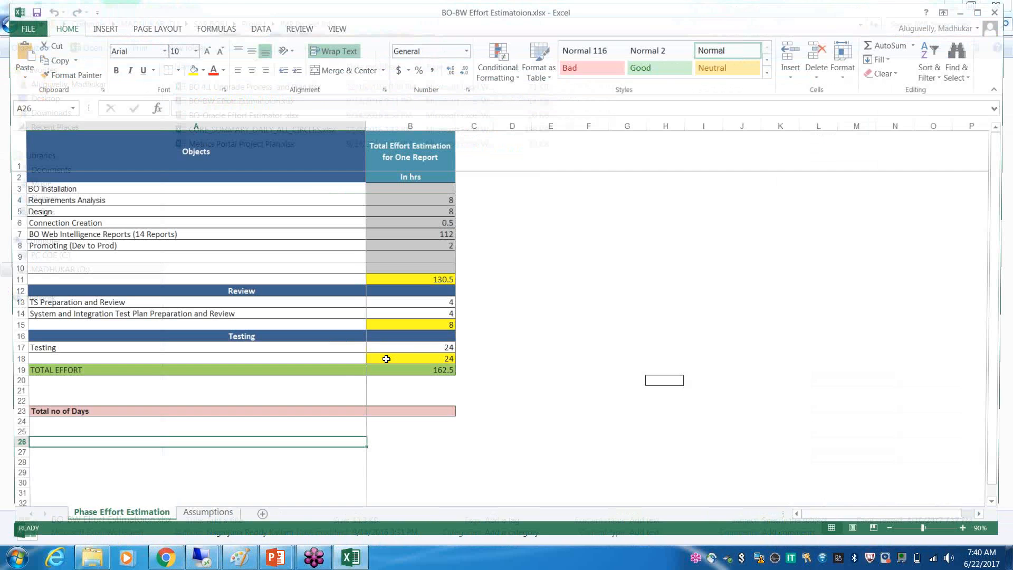
left_click(109, 190)
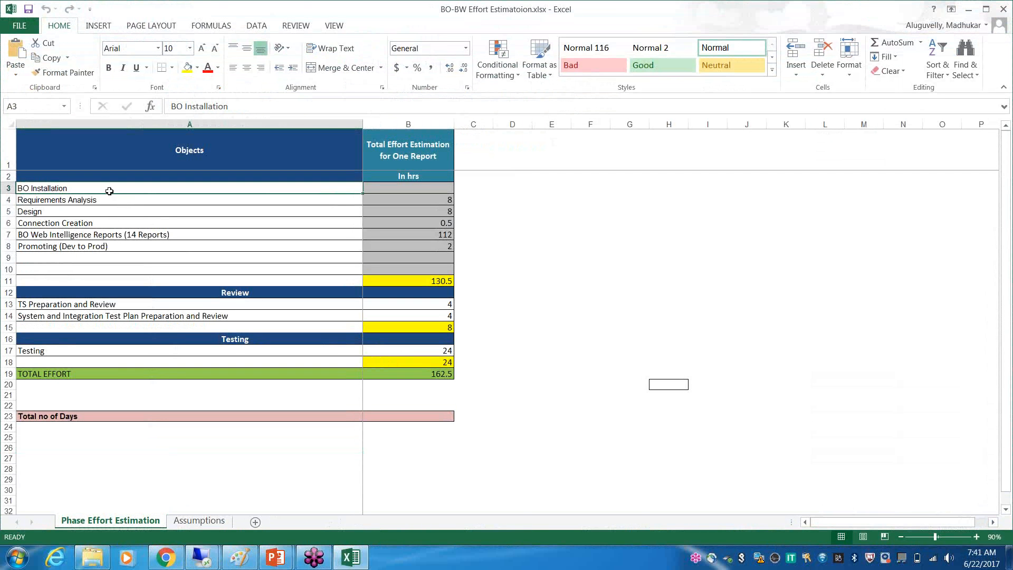
left_click(113, 201)
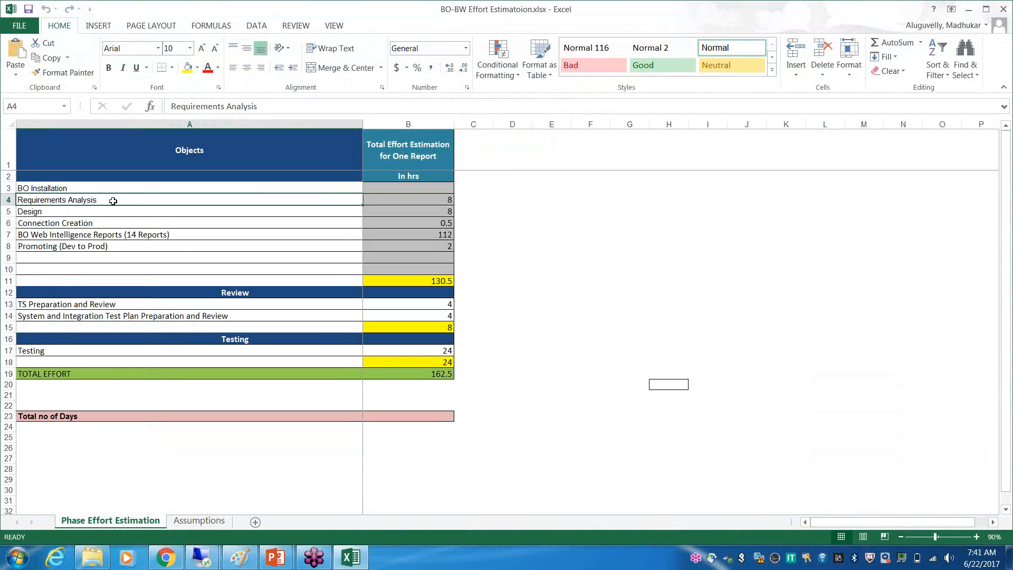
left_click(113, 211)
left_click(113, 223)
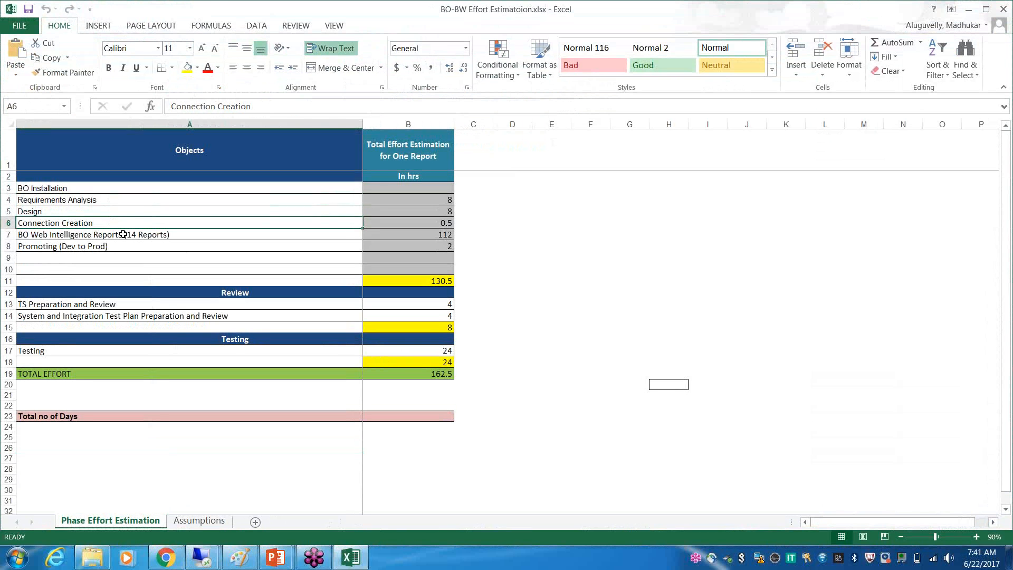
left_click(123, 234)
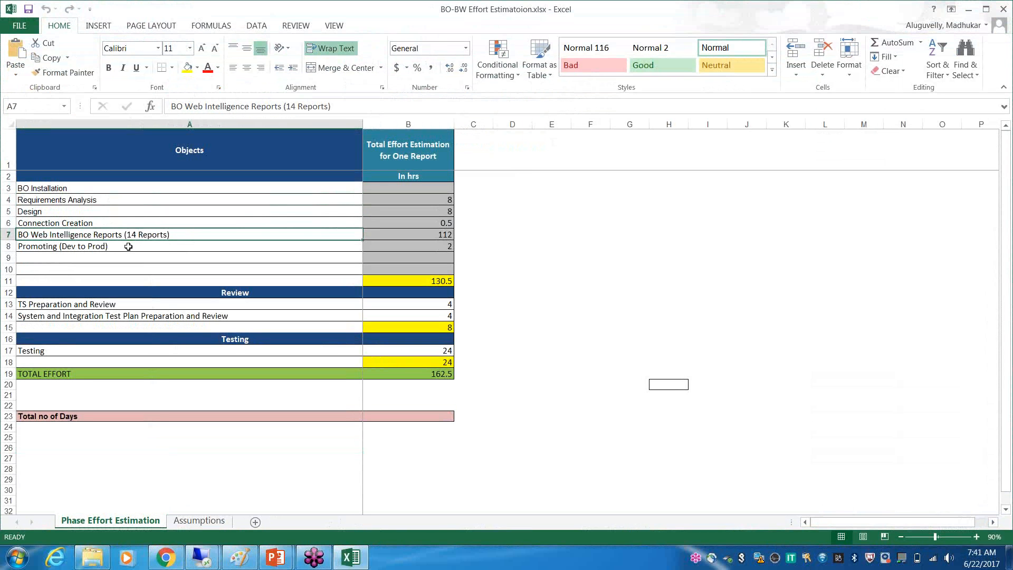
left_click(128, 246)
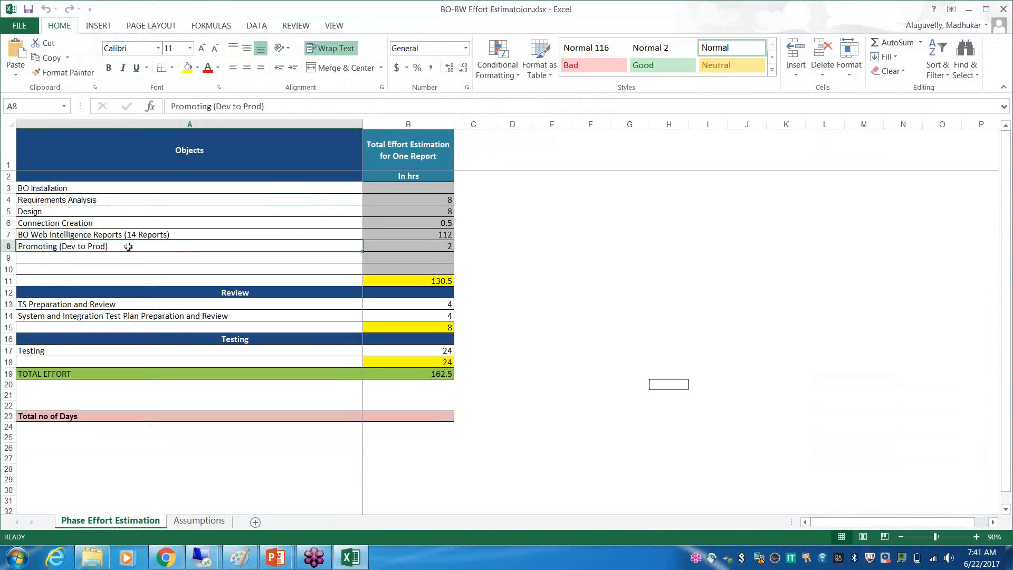
left_click(143, 305)
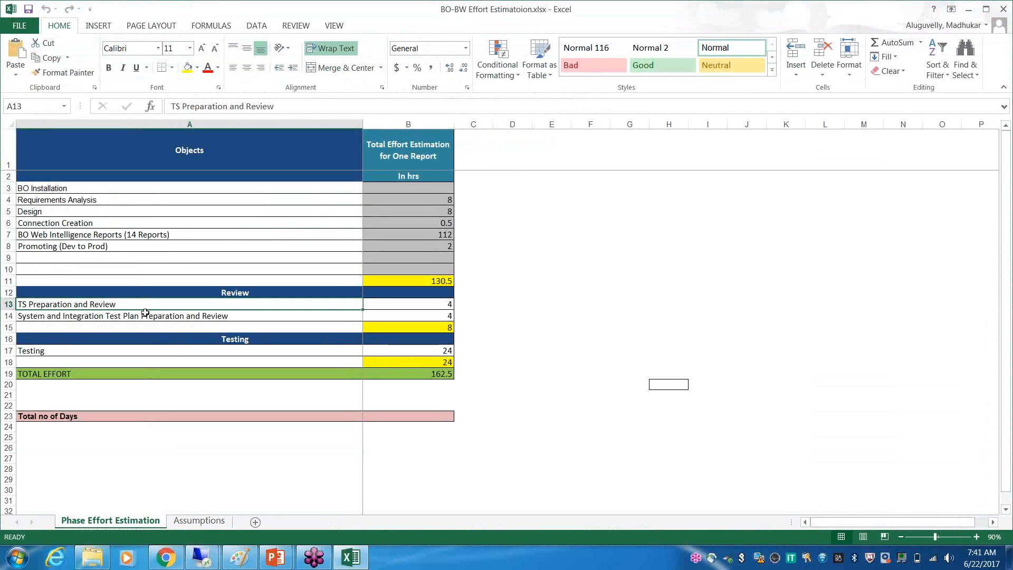
left_click(147, 318)
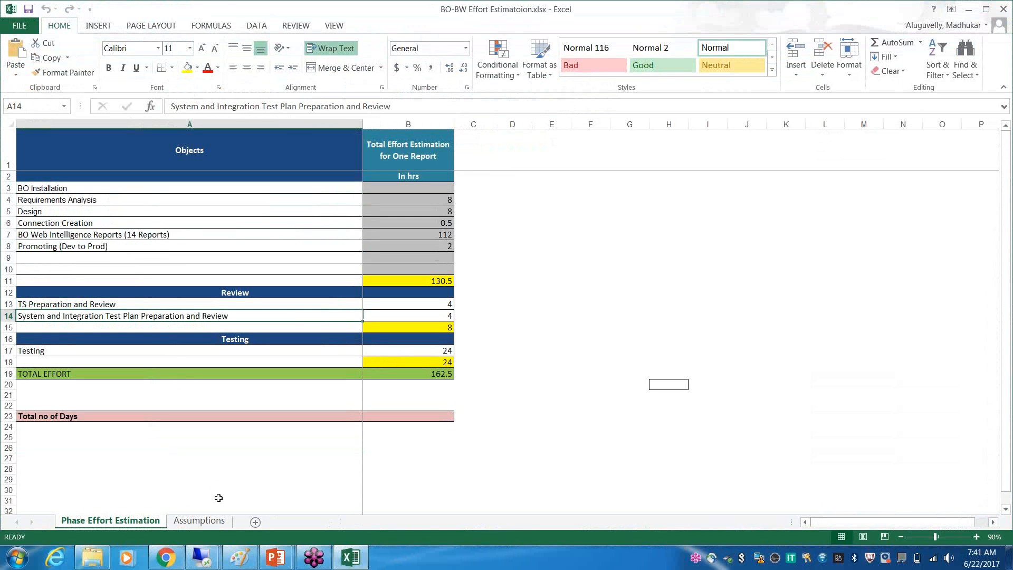
left_click(203, 522)
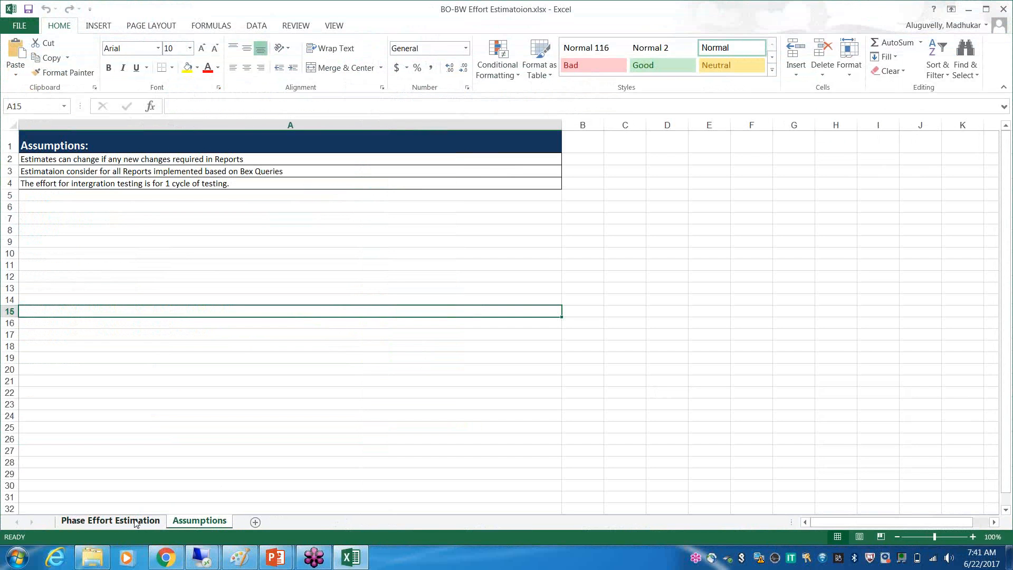
Return to the Phase Effort Estimation sheet and close the BO-BW Effort Estimatoion.xlsx workbook.
left_click(126, 510)
left_click(122, 520)
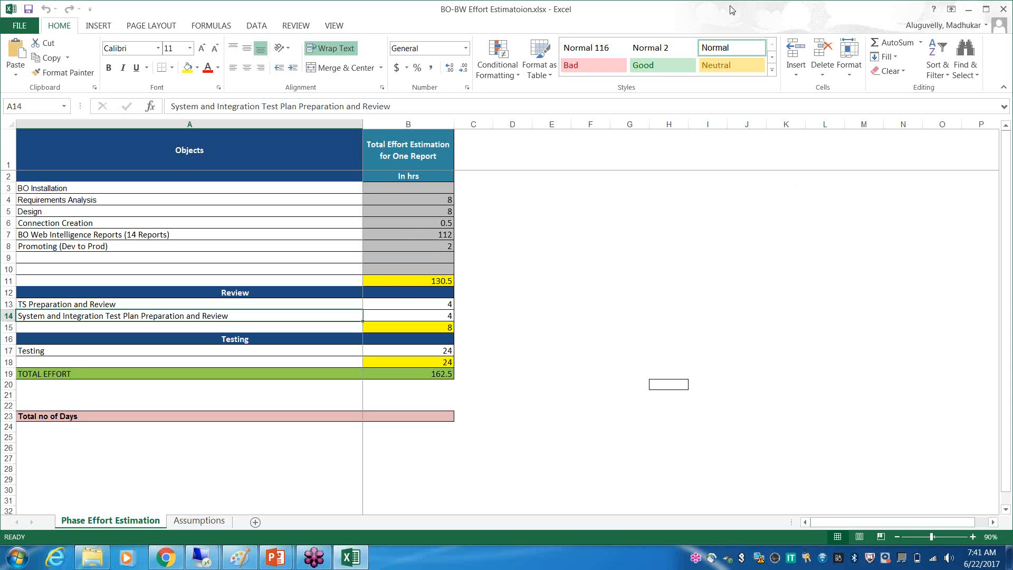
left_click_drag(732, 11, 395, 98)
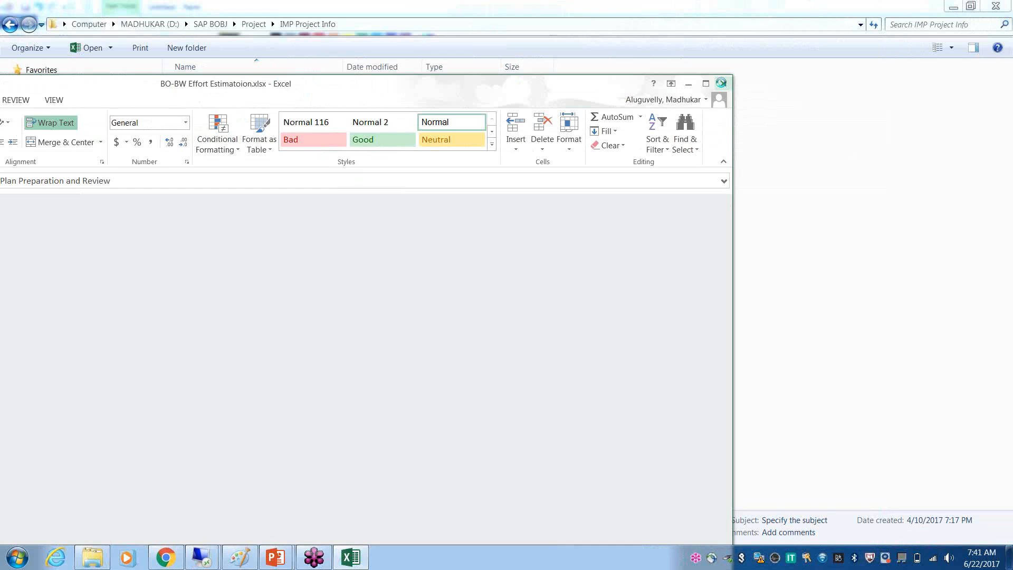
left_click(719, 86)
Open BO-Oracle Effort Estimator .xlsx and review the Detail FM Effort Estimation sheet's tasks from Views, Tables & Summary Tables through Administration, plus the total effort.
double_click(257, 115)
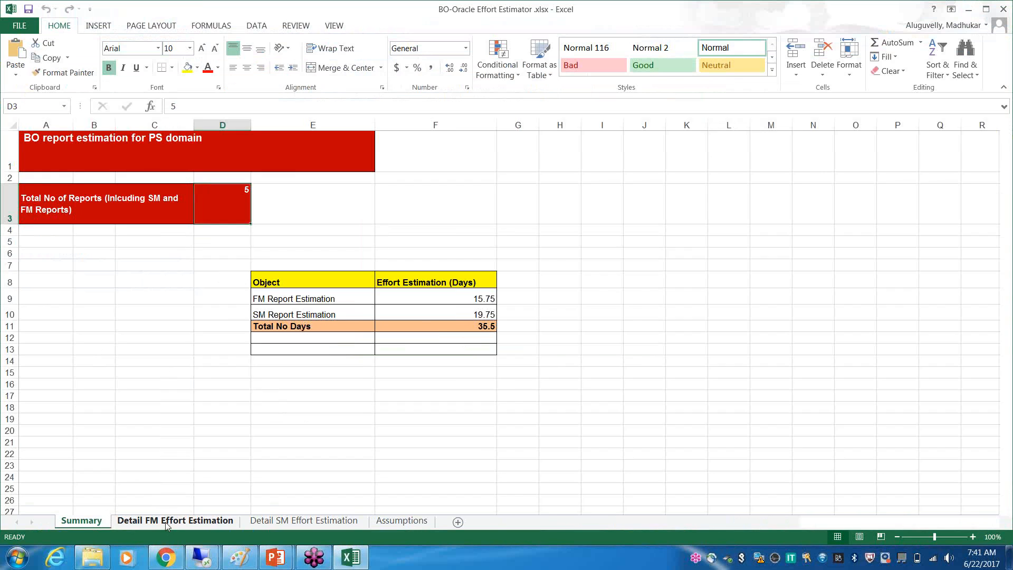
left_click(166, 521)
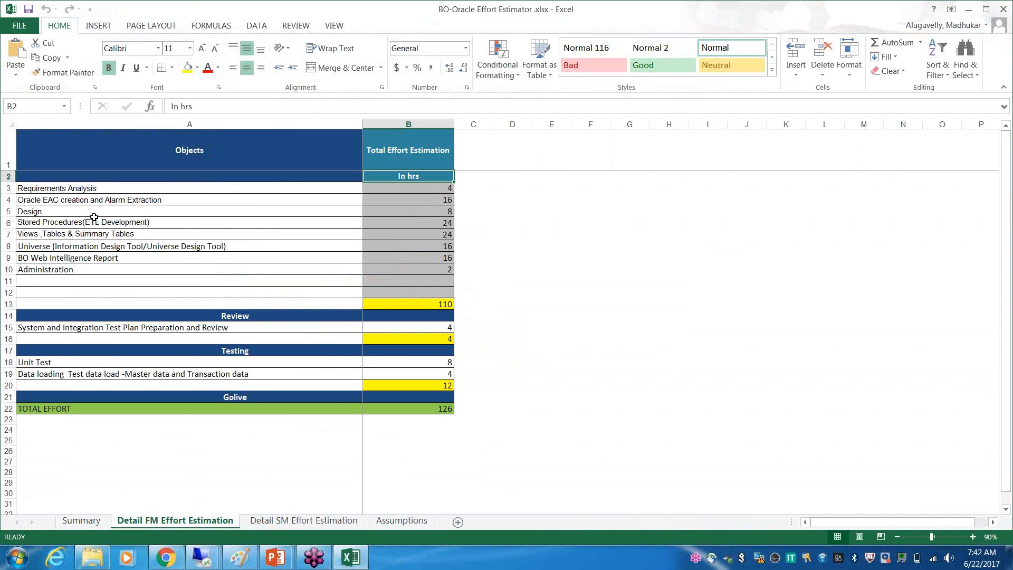
left_click(132, 233)
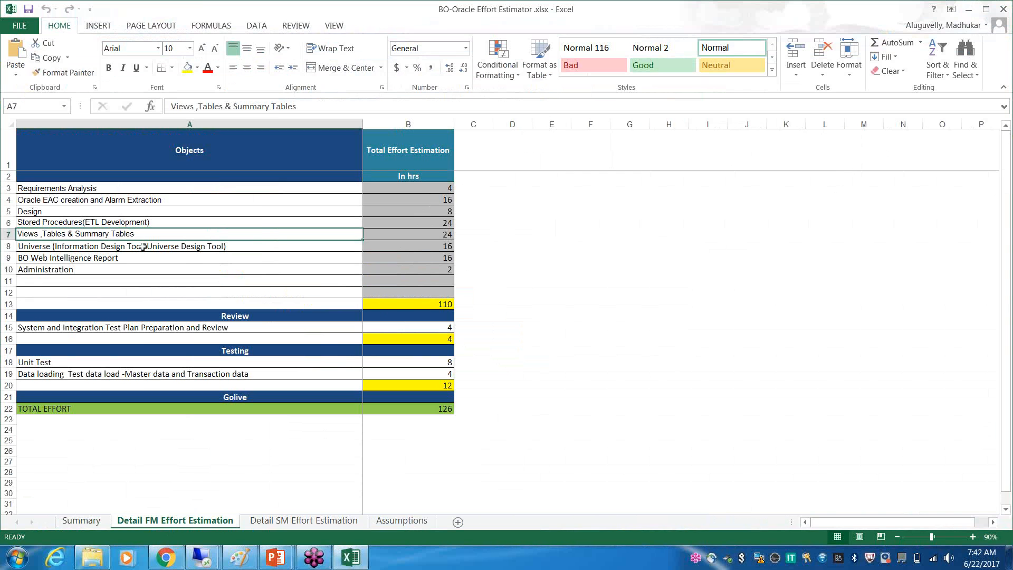
left_click(142, 246)
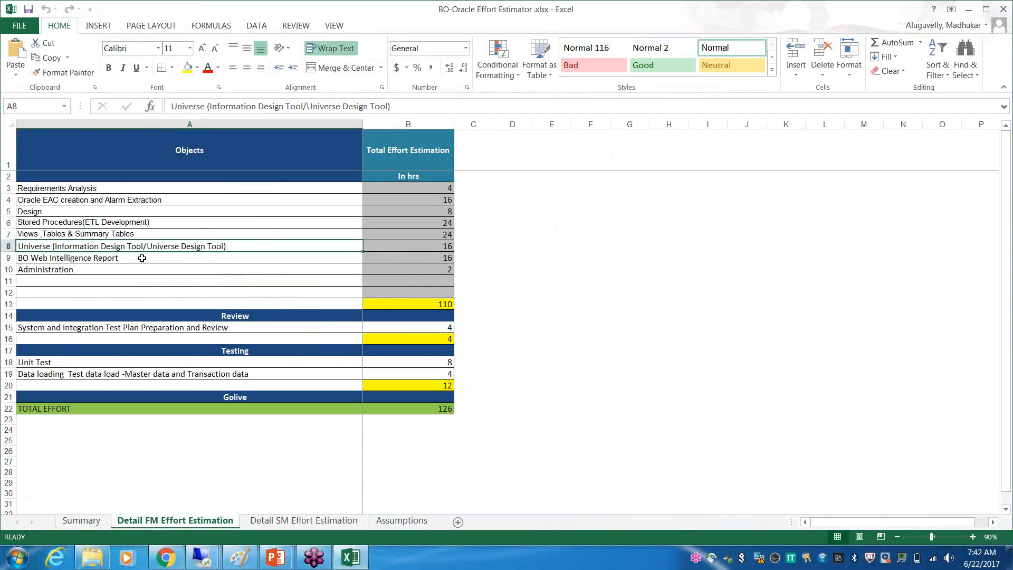
left_click(141, 257)
left_click(138, 269)
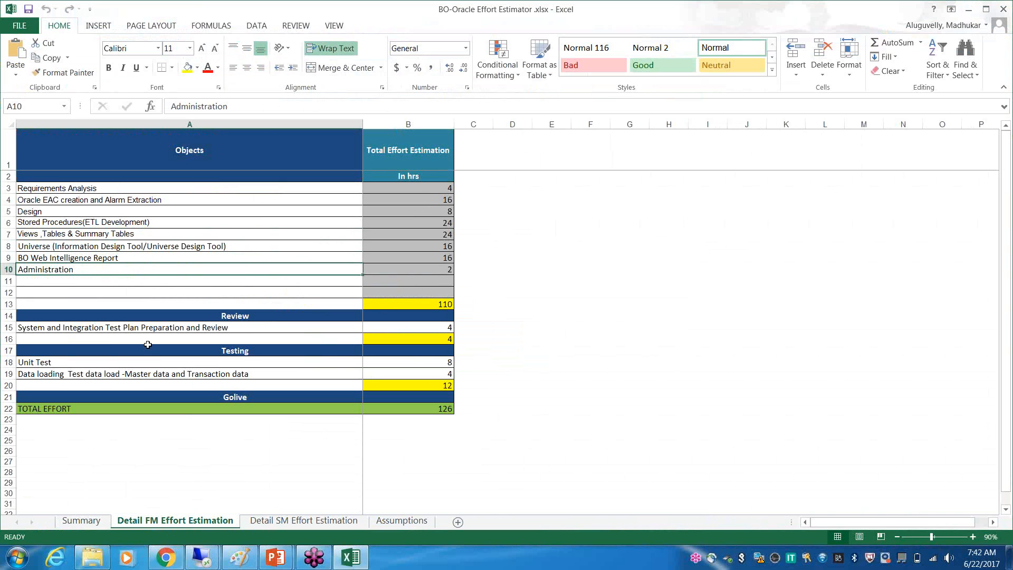
left_click(438, 407)
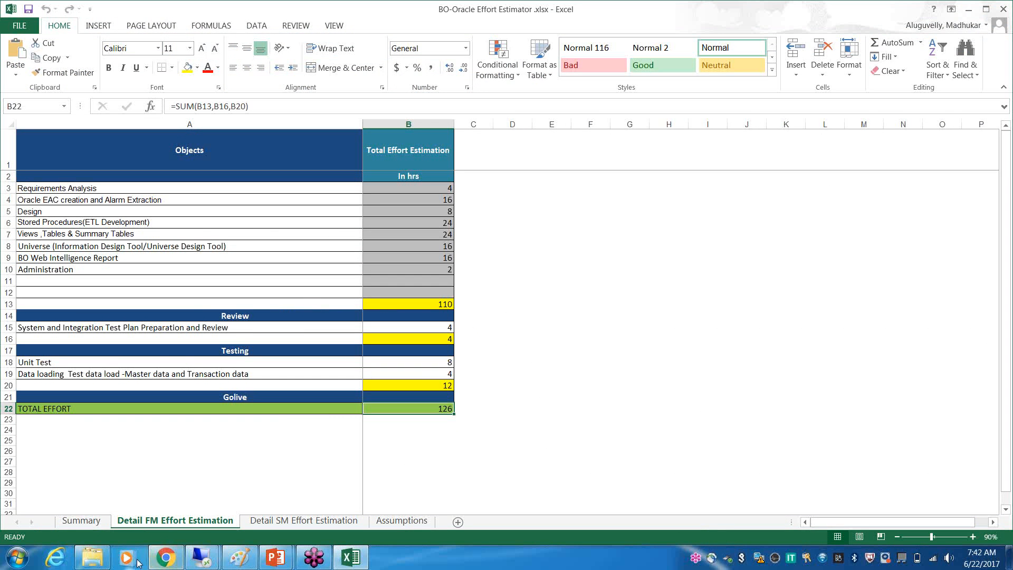
Open BO 4.1 Upgrade Process and Plan.xlsx from the IMP Project Info folder, examine its upgrade tasks, and minimize the workbook.
left_click(104, 564)
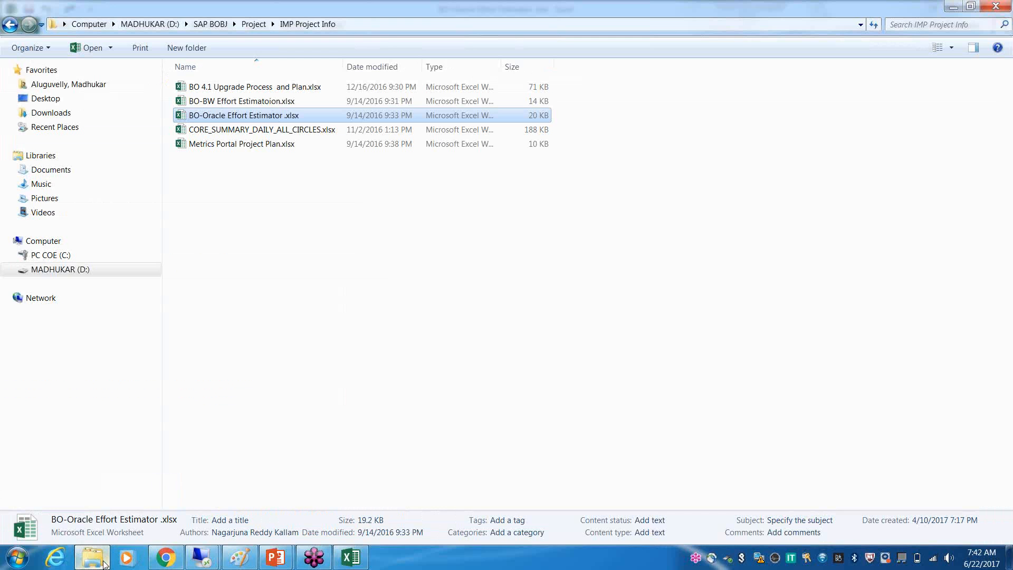
left_click(294, 89)
double_click(293, 90)
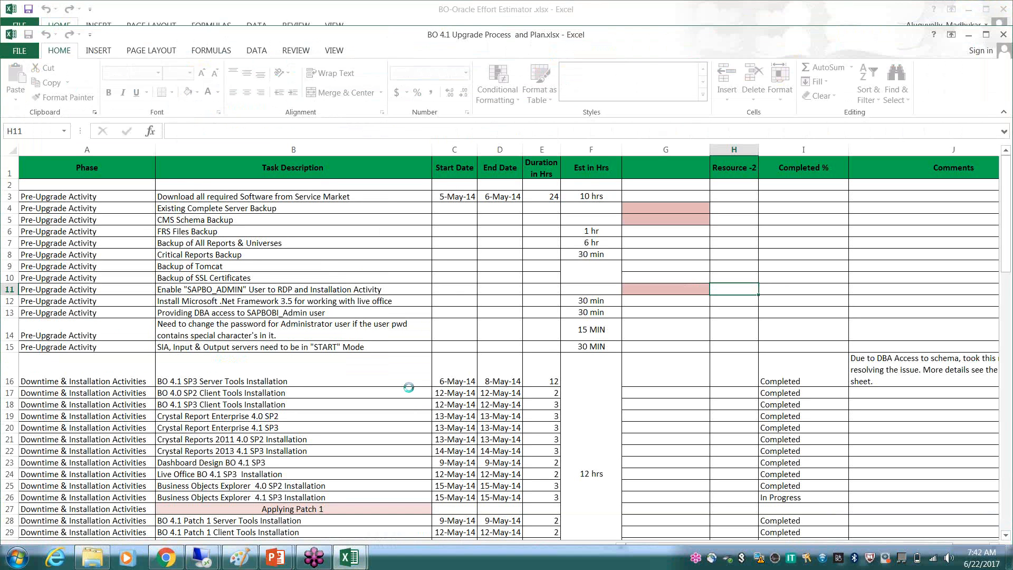
left_click(342, 383)
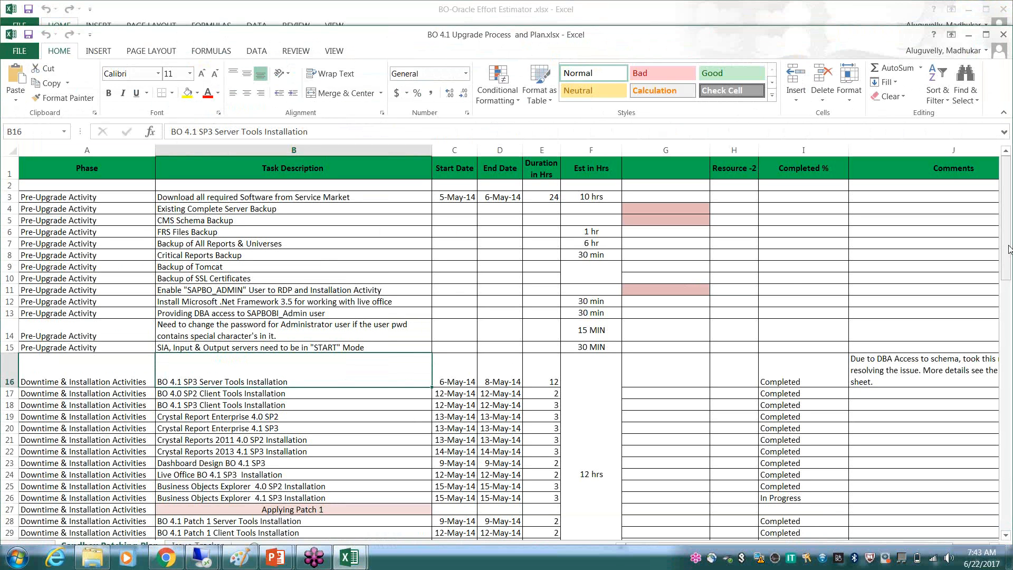
left_click_drag(1009, 268, 1009, 268)
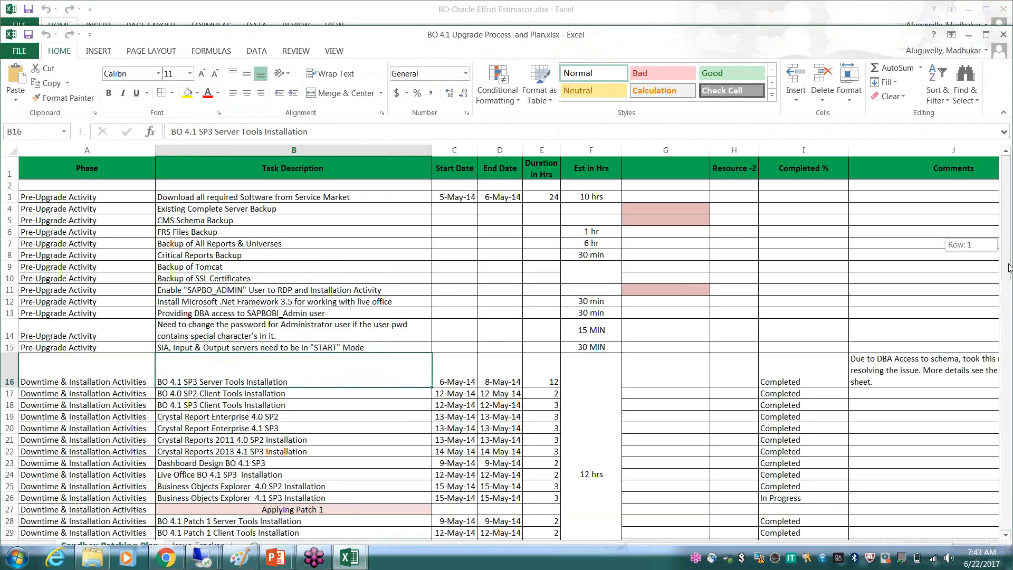
left_click_drag(1009, 267, 1009, 210)
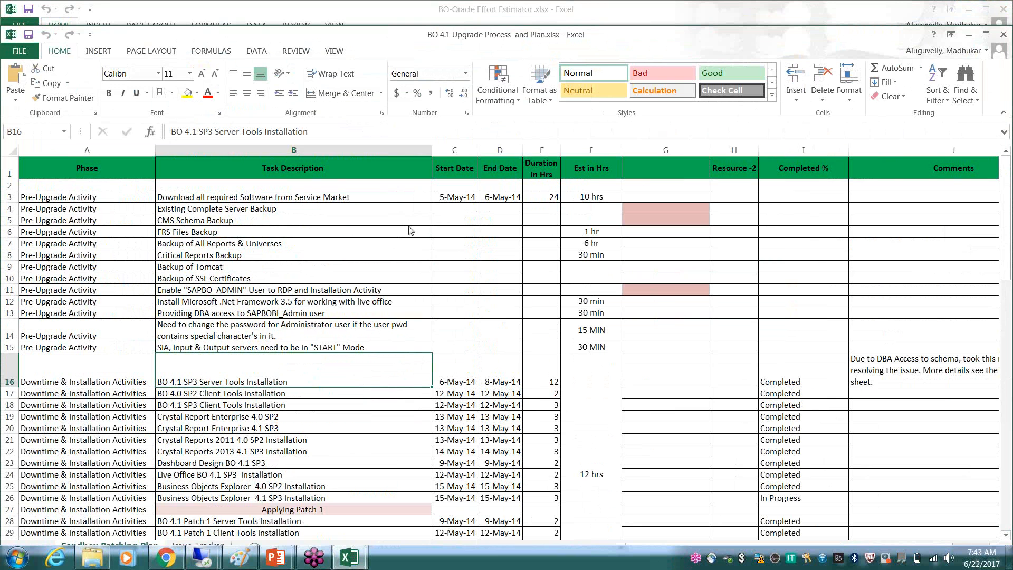
left_click(968, 41)
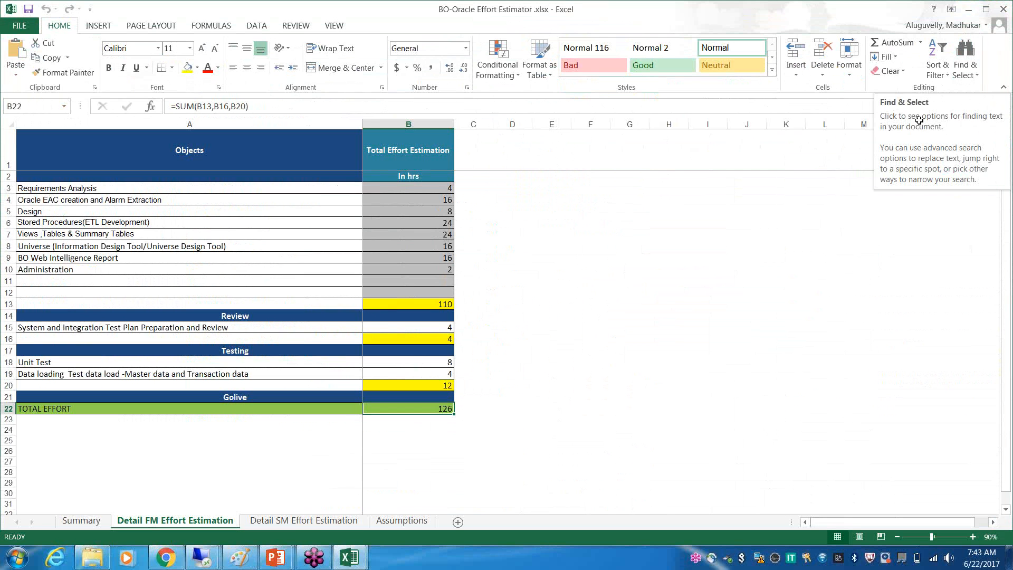
Switch to Paint and add the line "Material --- SAP" below the "SAP HANA /BW BO" note.
left_click(248, 560)
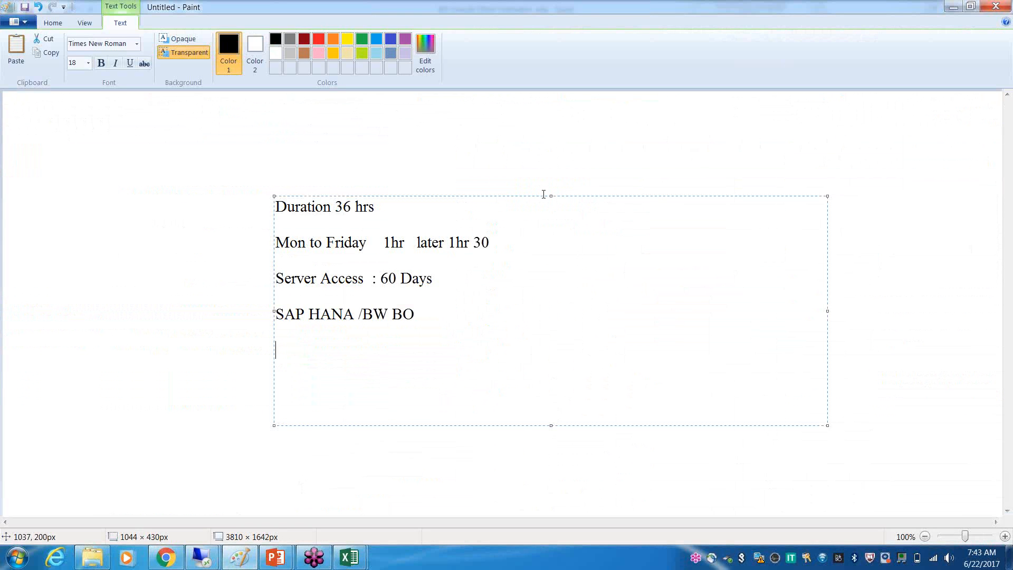
type("Material  ---")
key("Return")
key("BackSpace")
type("SAP")
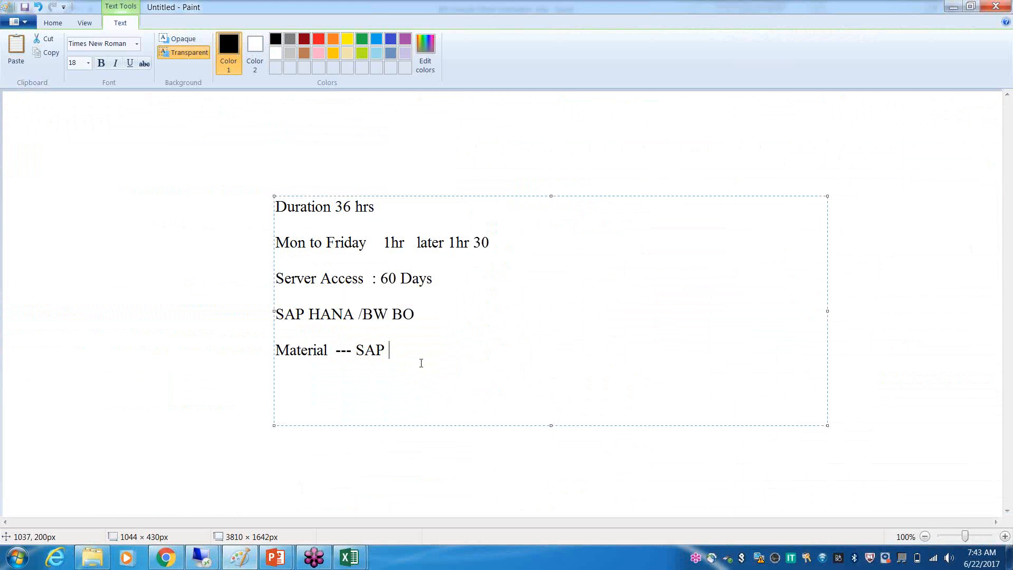
Add the lines "Assignments -- Project Sc" and "Certification --" below the Material line, with blank lines between them.
key("Return")
key("Return")
type("Assignments -- Proje")
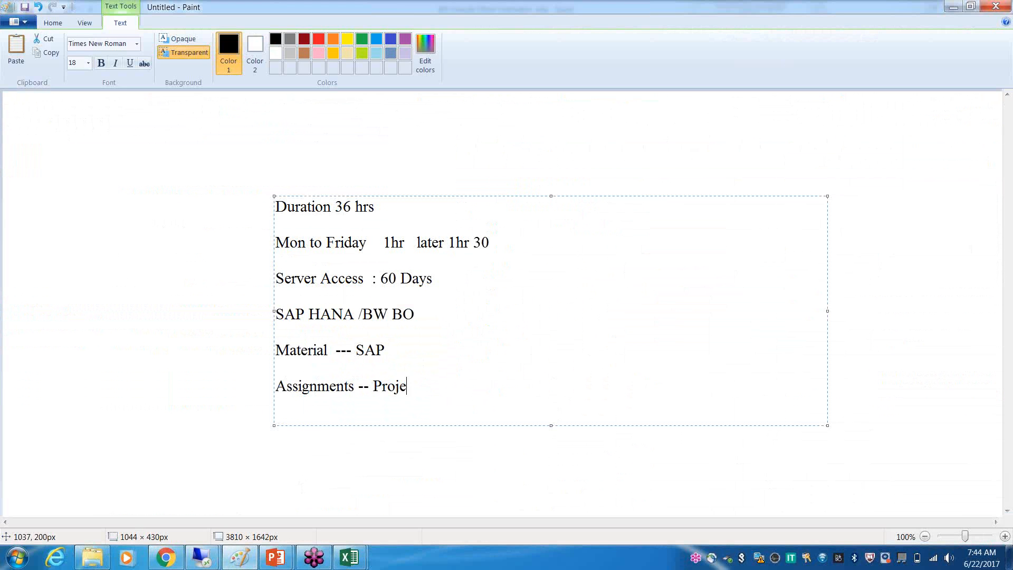
type("ct Sc")
key("Return")
type("Cerf")
key("BackSpace")
type("tificati")
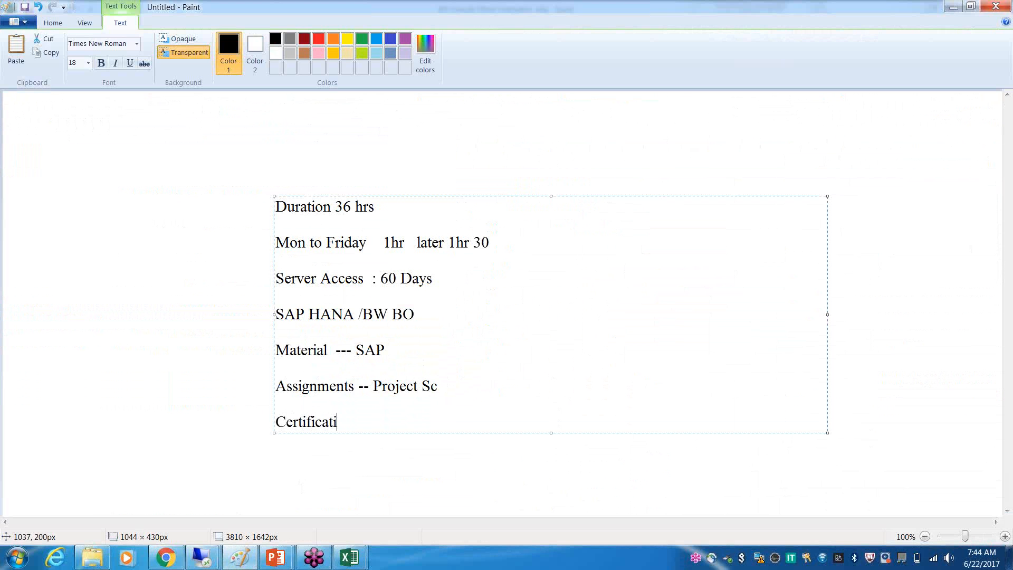
type("on --")
key("Return")
key("Return")
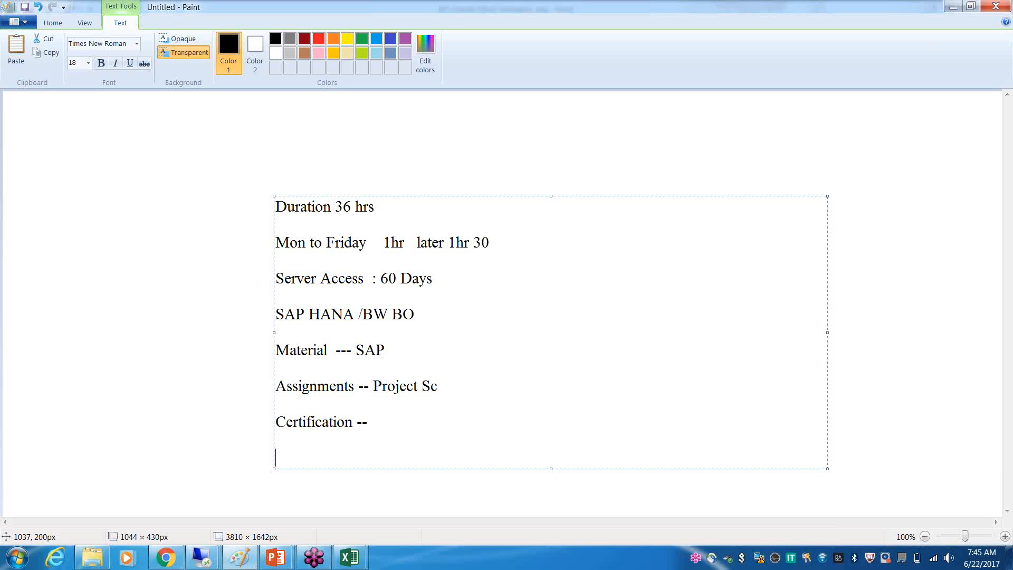
Close the notes with "Thanks" and the presenter's full name on the line below it.
key("Return")
type("Th")
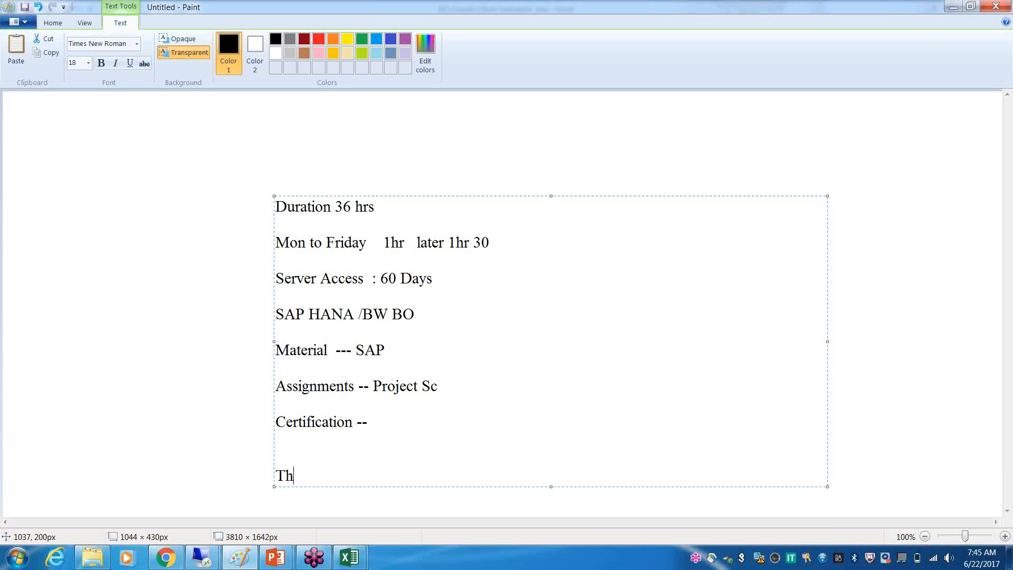
type("anks")
key("Return")
type("Madhukar Reddy")
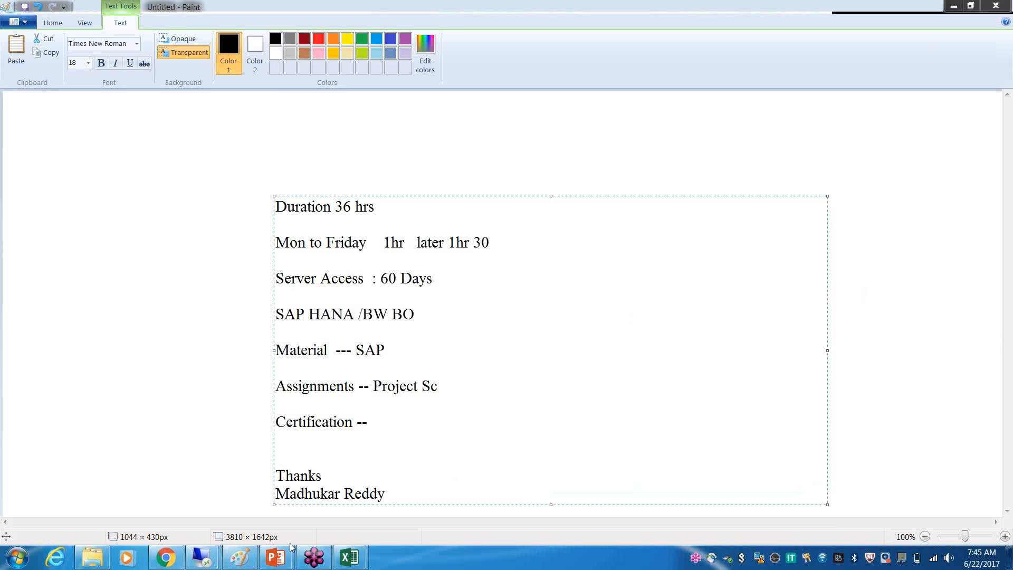
Switch to the SAP BIBO 4.2.pptx presentation in PowerPoint and show its closing contact slide.
mouse_move(278, 565)
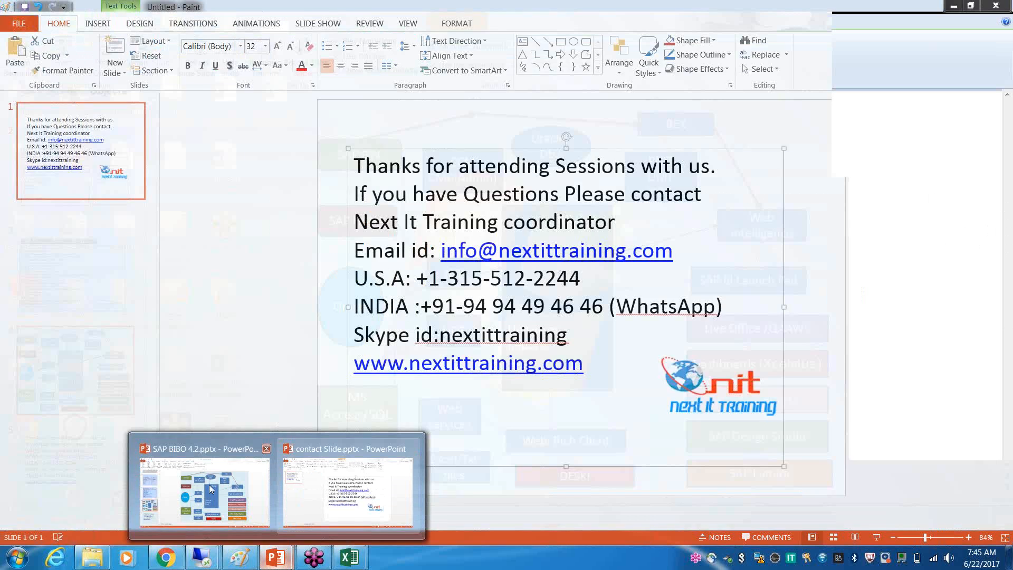
left_click(209, 485)
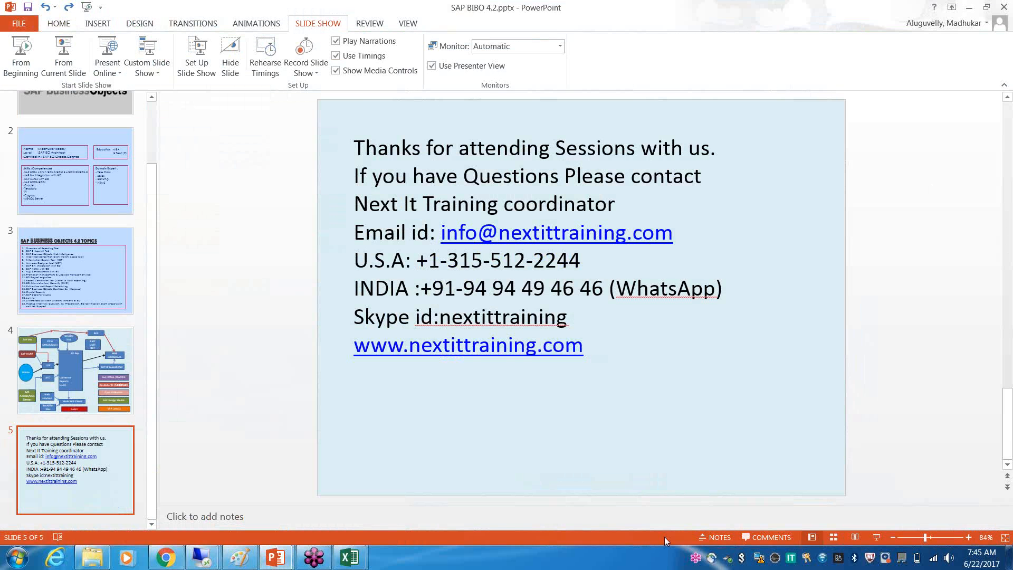